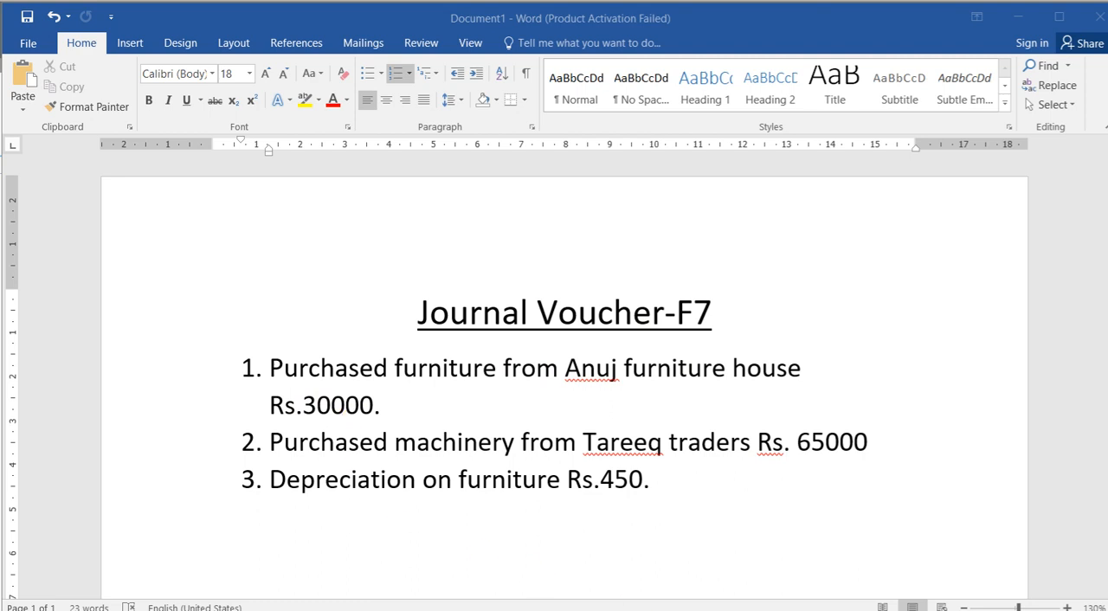
Switch from Word to TallyPrime and reposition its window so the full Gateway of Tally fits on screen
{"action": "left_click", "coordinate": [752, 609]}
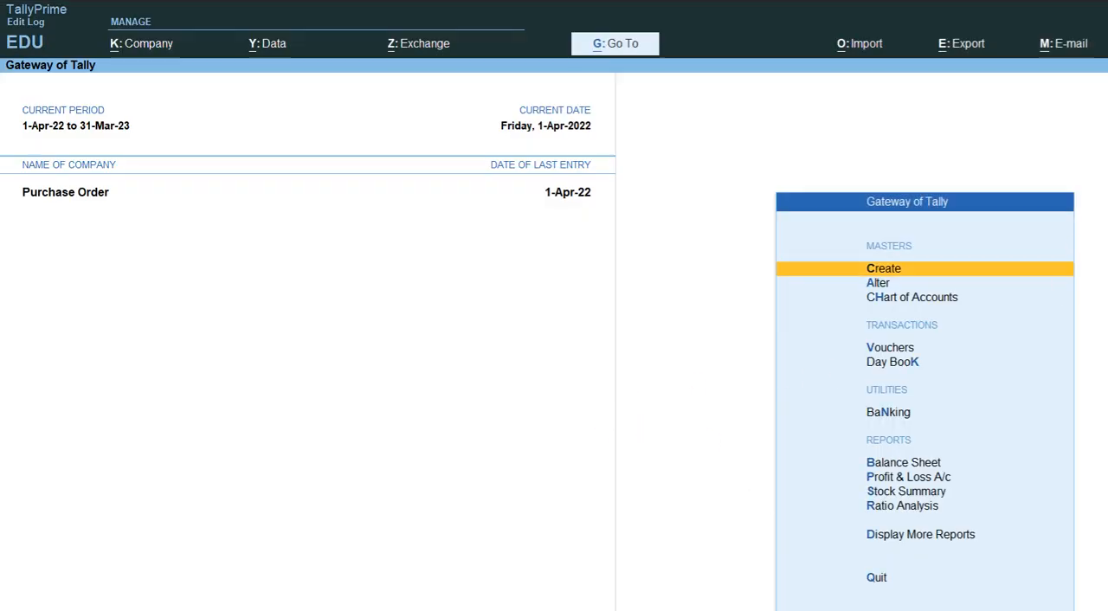
{"action": "key", "text": "super+Down"}
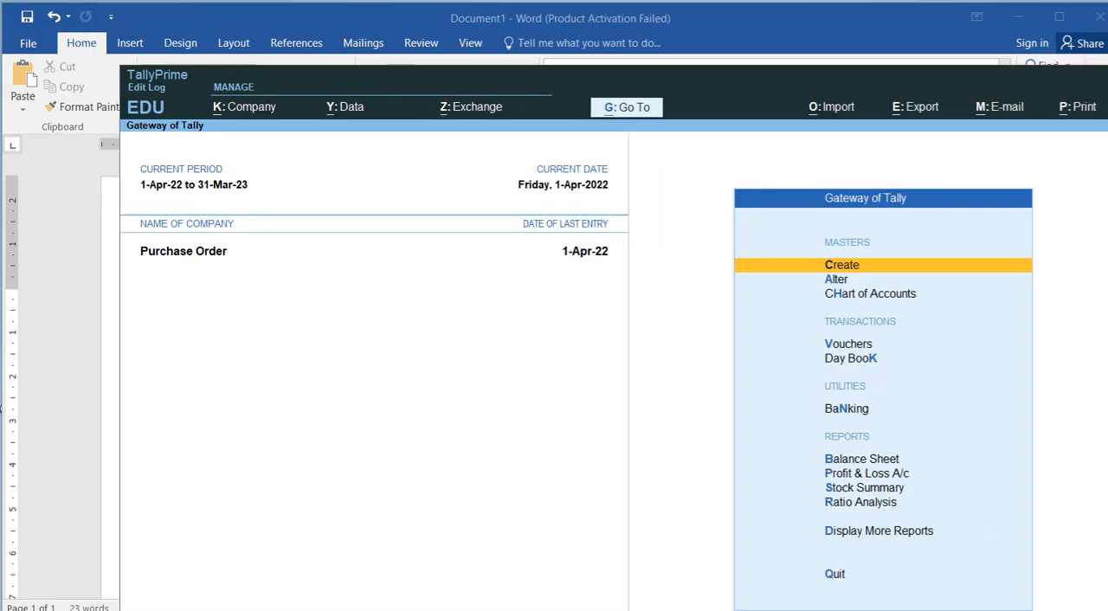
{"action": "left_click_drag", "start_coordinate": [1082, 90], "coordinate": [961, 24]}
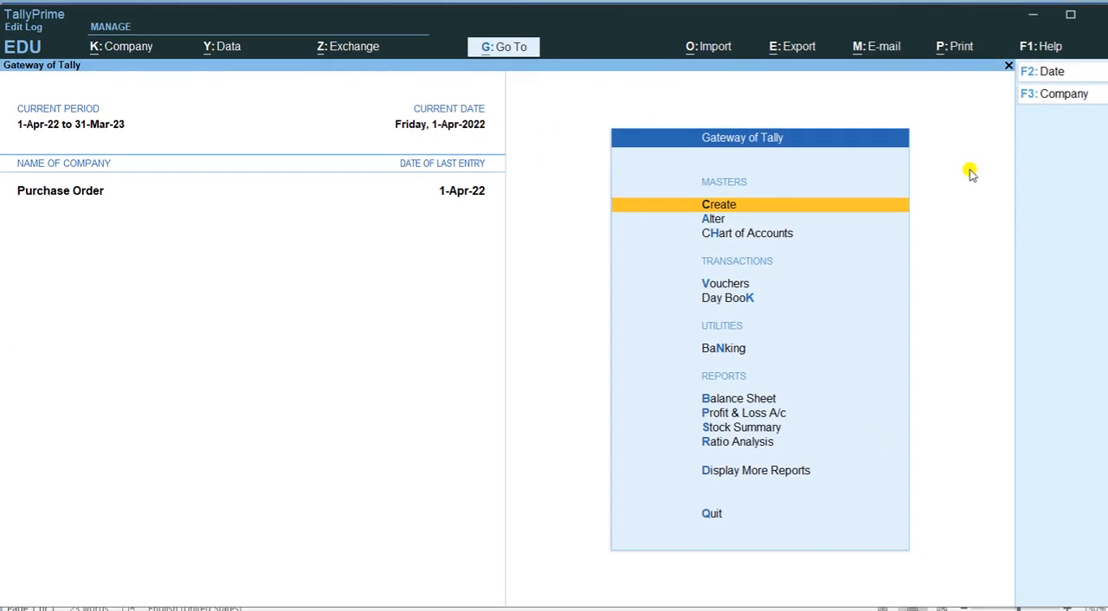
Create a new company named "Journal Voucher" and accept the default company details
{"action": "key", "text": "F3"}
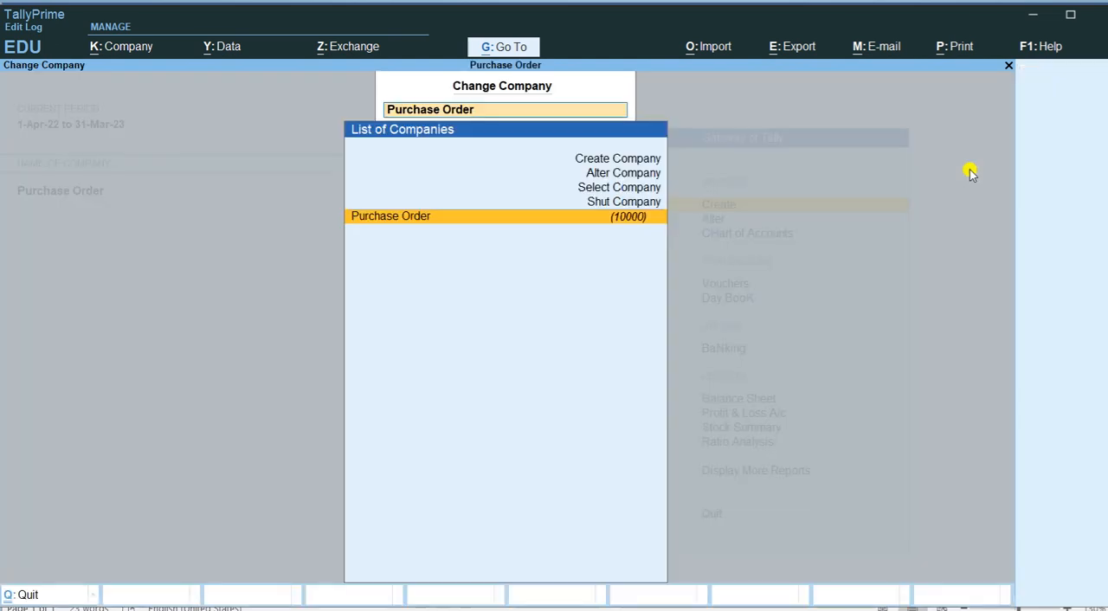
{"action": "key", "text": "Up"}
{"action": "key", "text": "Up"}
{"action": "key", "text": "Up"}
{"action": "key", "text": "Up"}
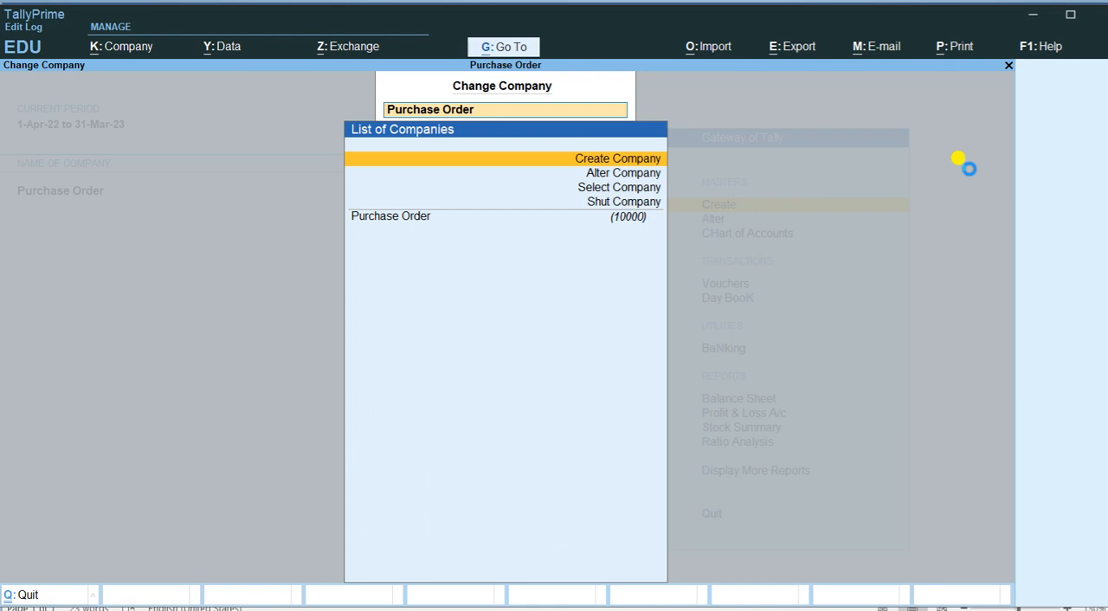
{"action": "type", "text": "Jou"}
{"action": "key", "text": "BackSpace"}
{"action": "type", "text": "urnal Vouche"}
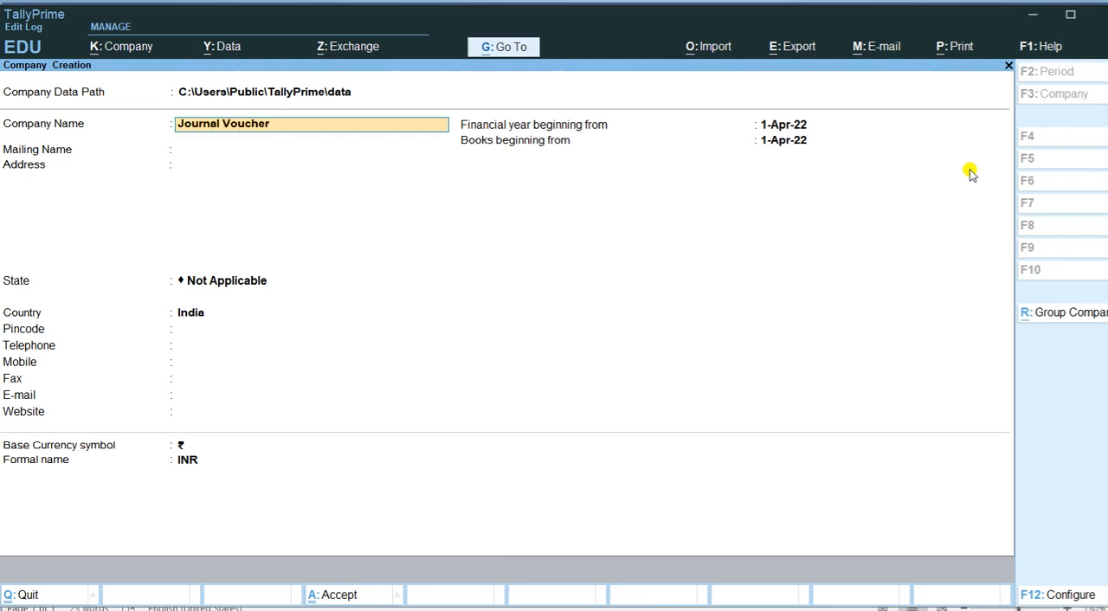
{"action": "type", "text": "r"}
{"action": "key", "text": "Return"}
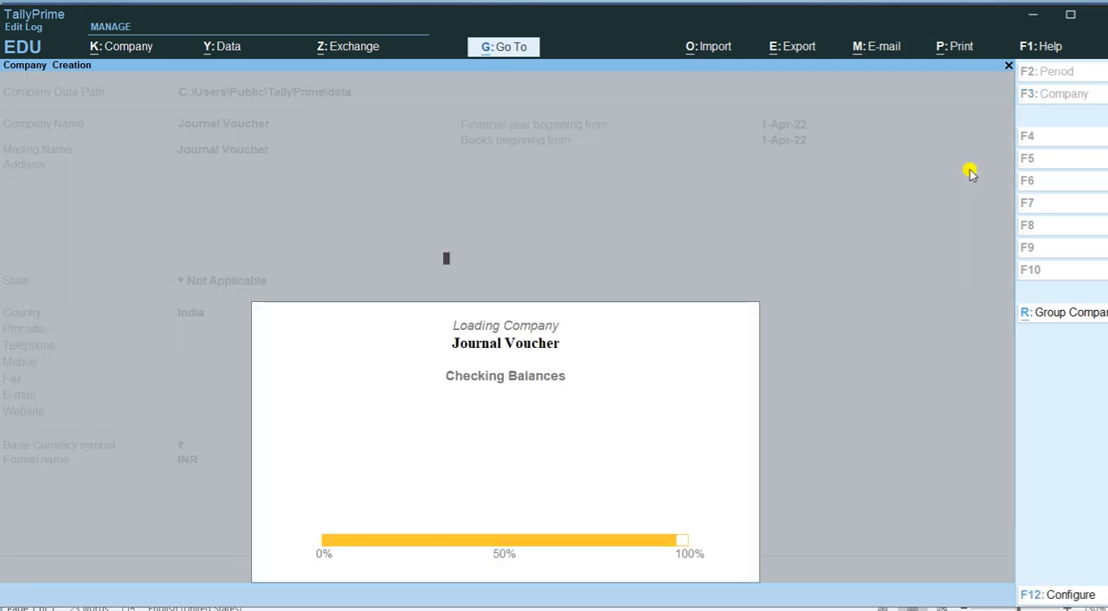
{"action": "key", "text": "ctrl+a"}
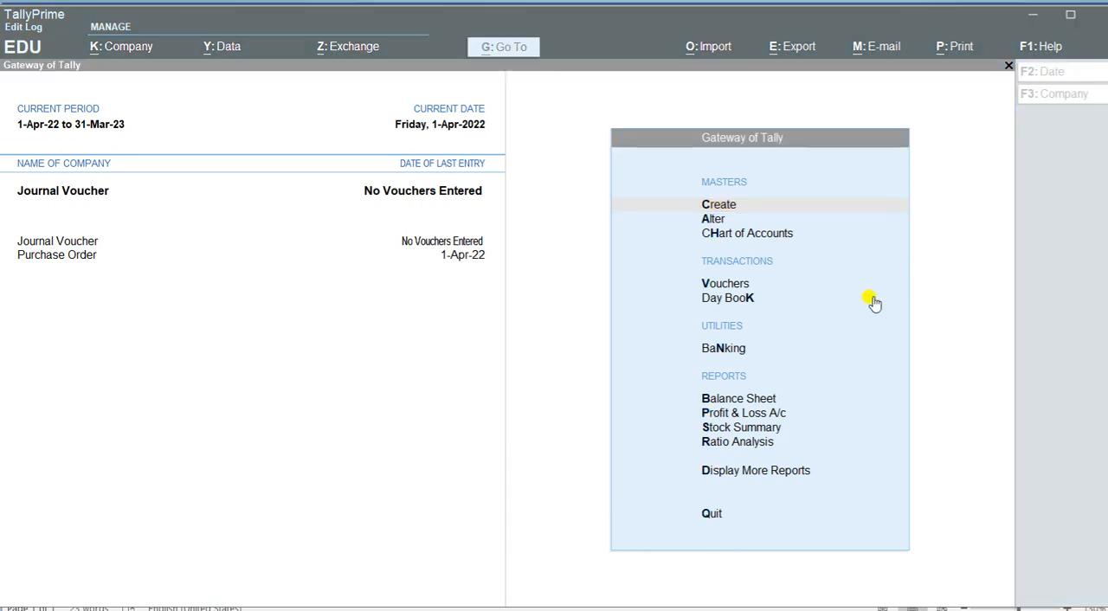
Start a new Journal voucher and proceed to its first debit entry, keeping voucher number 1
{"action": "left_click", "coordinate": [730, 284]}
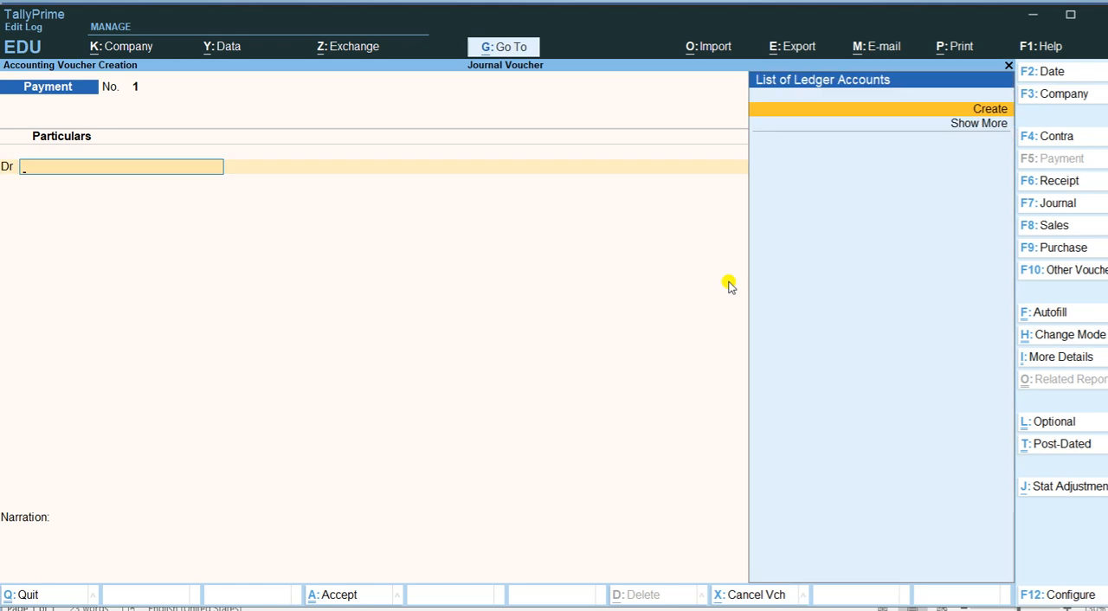
{"action": "key", "text": "F7"}
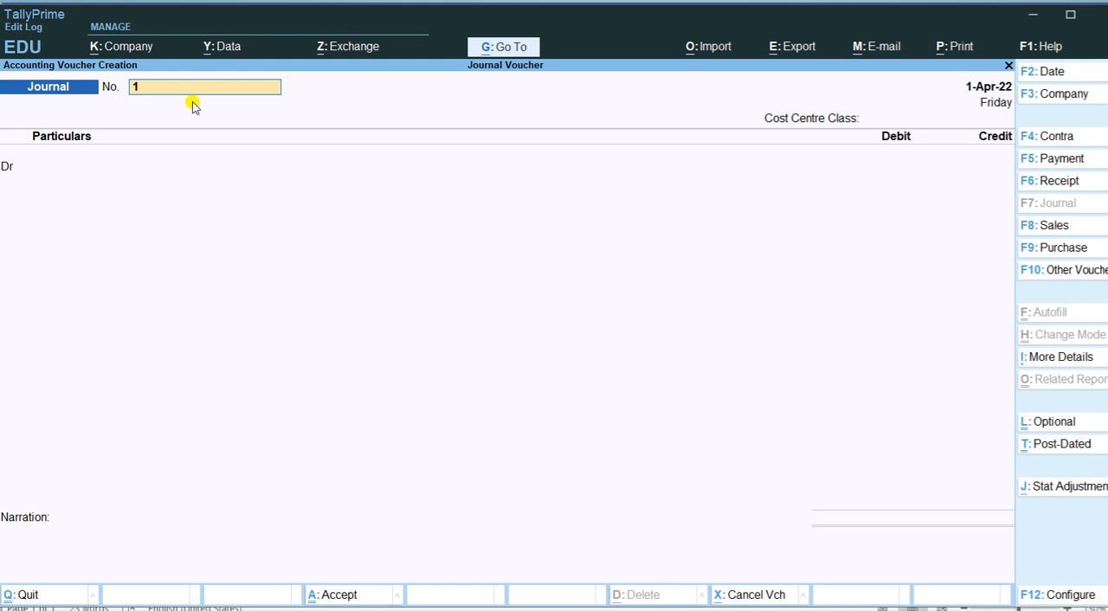
{"action": "key", "text": "Return"}
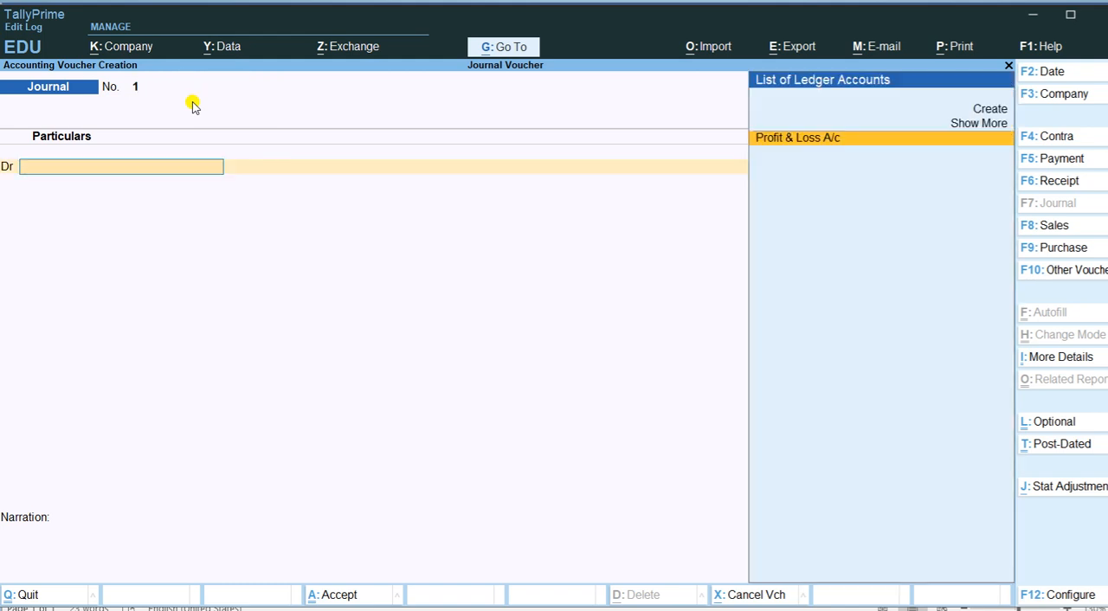
Switch to the Word document to read the first journal transaction, and return to TallyPrime
{"action": "key", "text": "alt"}
{"action": "key", "text": "alt+Tab"}
{"action": "key", "text": "alt+Tab"}
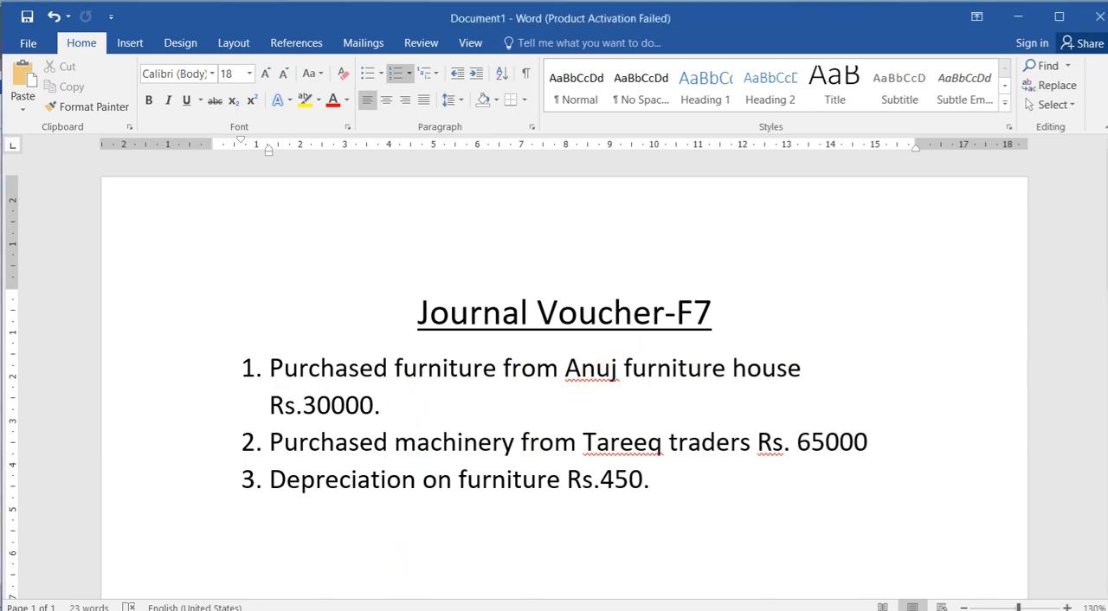
{"action": "key", "text": "alt+Tab"}
{"action": "key", "text": "alt+Tab"}
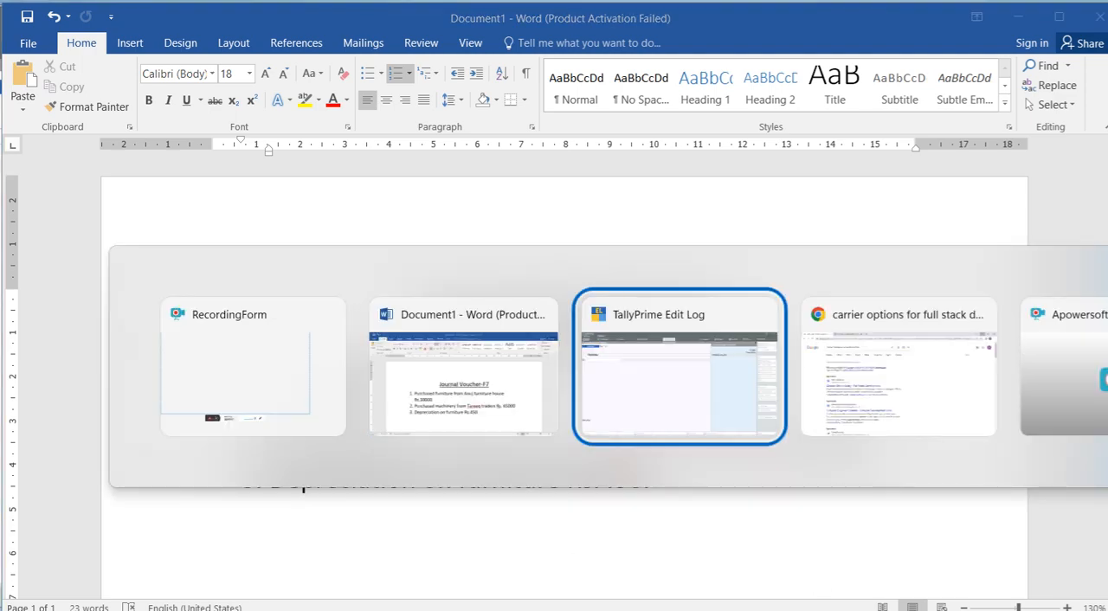
Create a Furniture ledger under Fixed Assets for the voucher's debit entry, accepting the tax classification as is
{"action": "key", "text": "Up"}
{"action": "key", "text": "Up"}
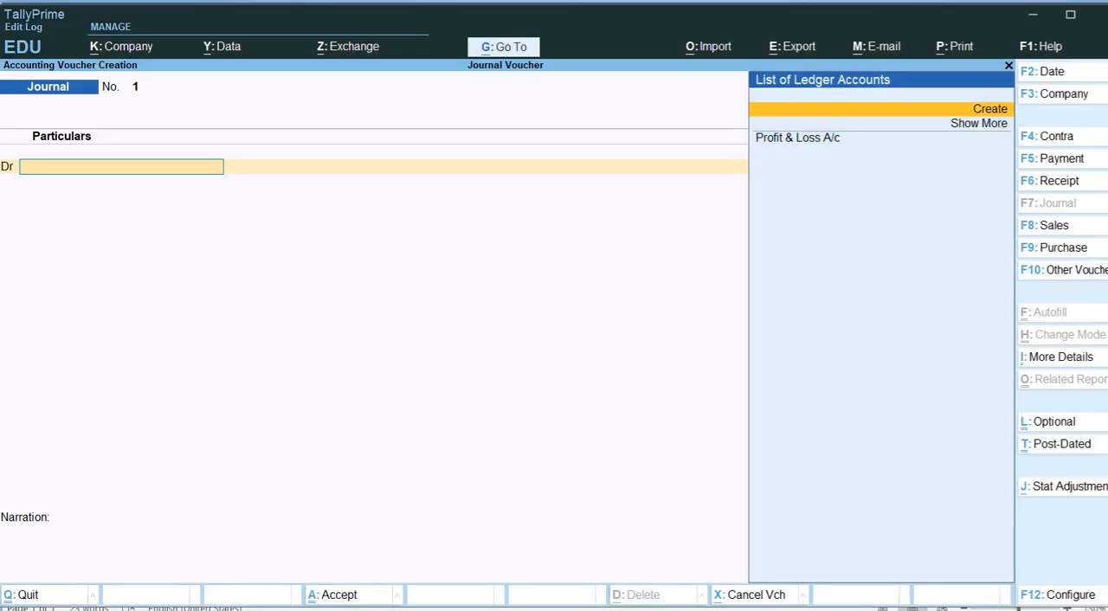
{"action": "key", "text": "Return"}
{"action": "type", "text": "Furniture"}
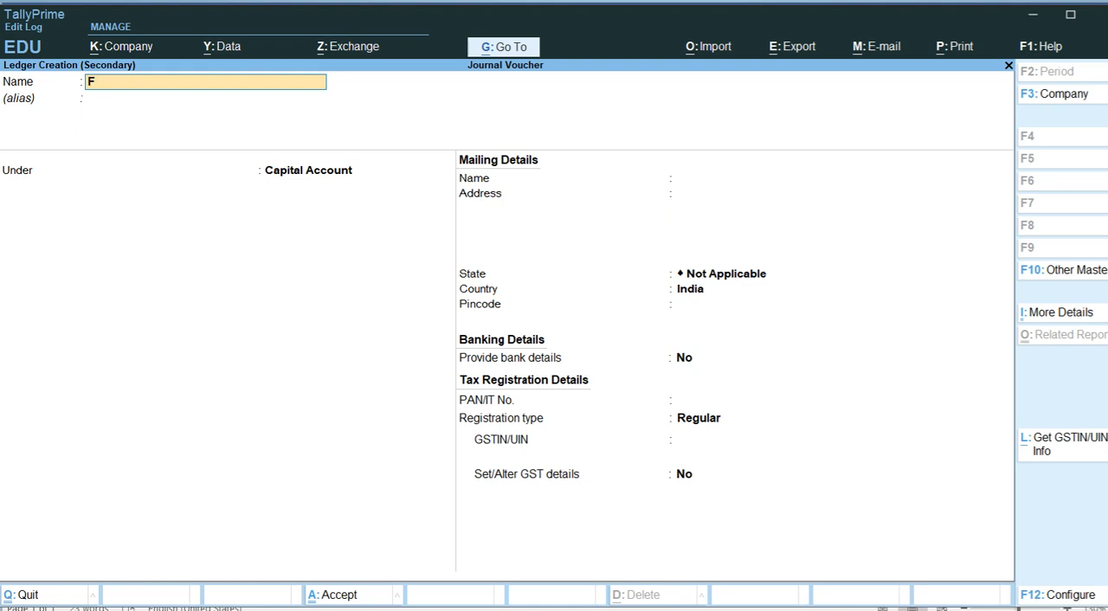
{"action": "key", "text": "Return"}
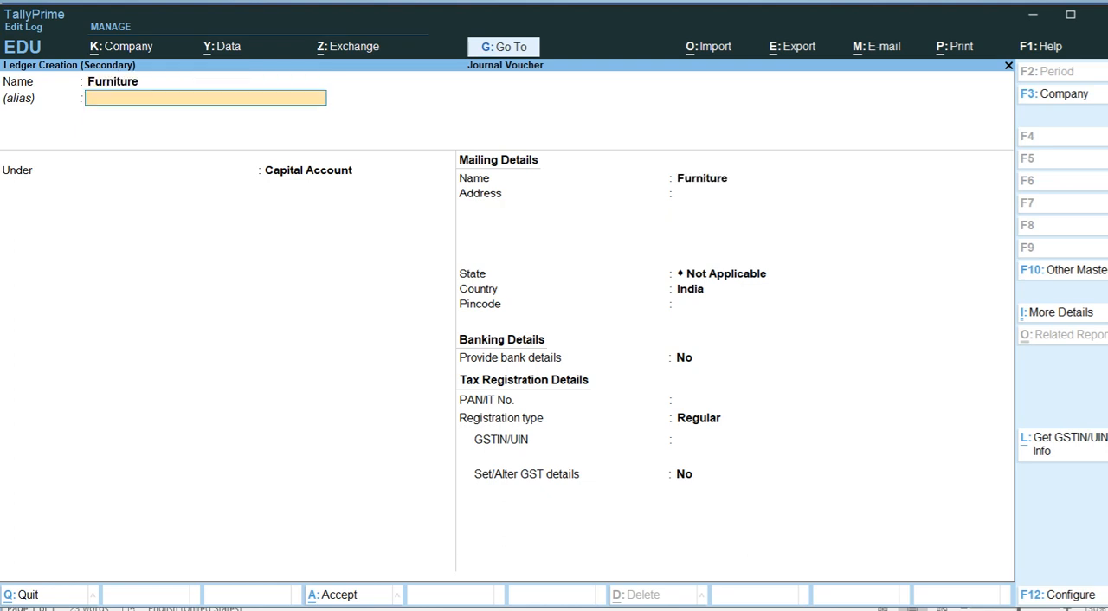
{"action": "key", "text": "Return"}
{"action": "key", "text": "BackSpace"}
{"action": "type", "text": "F"}
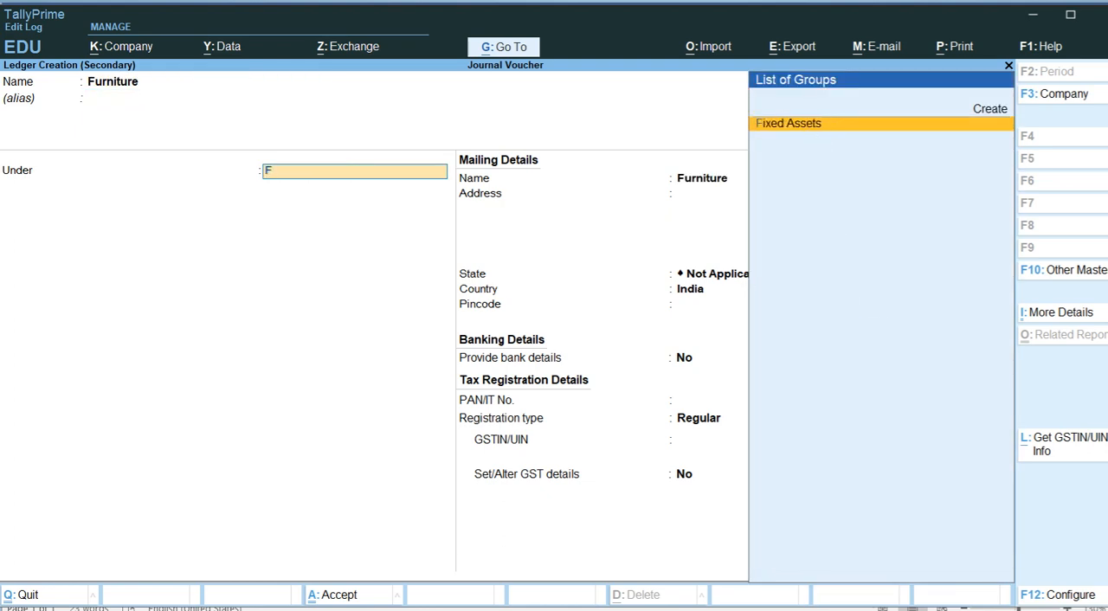
{"action": "type", "text": "ixed asse"}
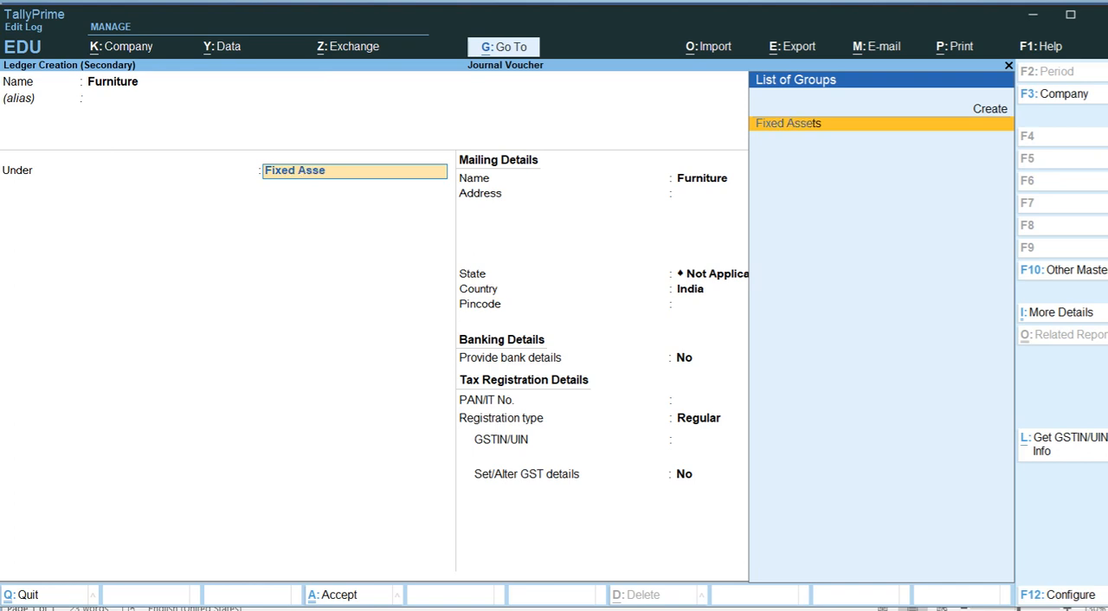
{"action": "key", "text": "Return"}
{"action": "key", "text": "ctrl+a"}
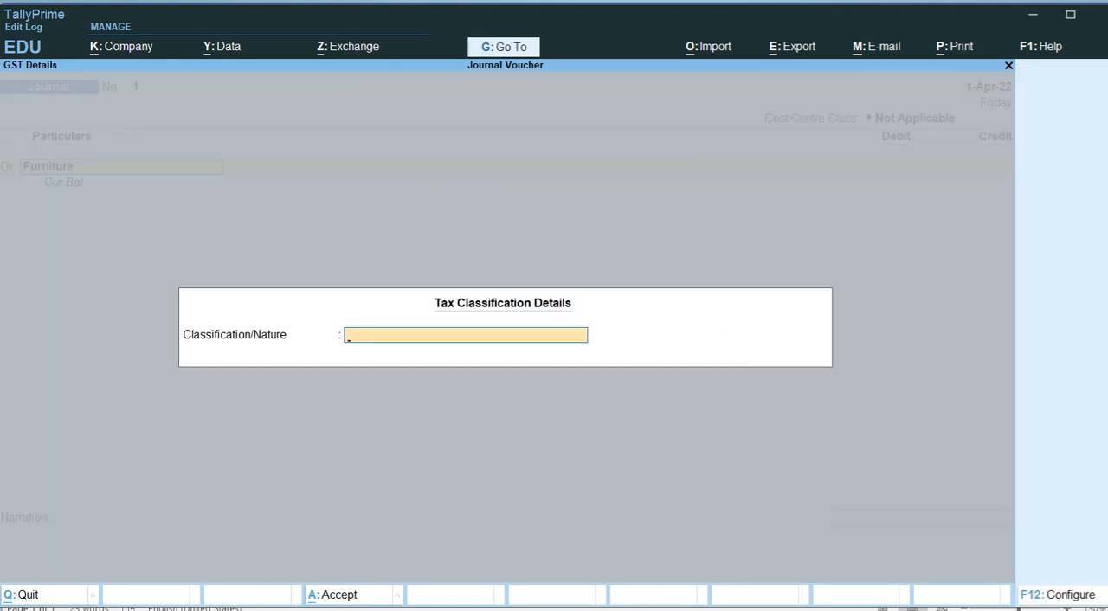
{"action": "key", "text": "ctrl+a"}
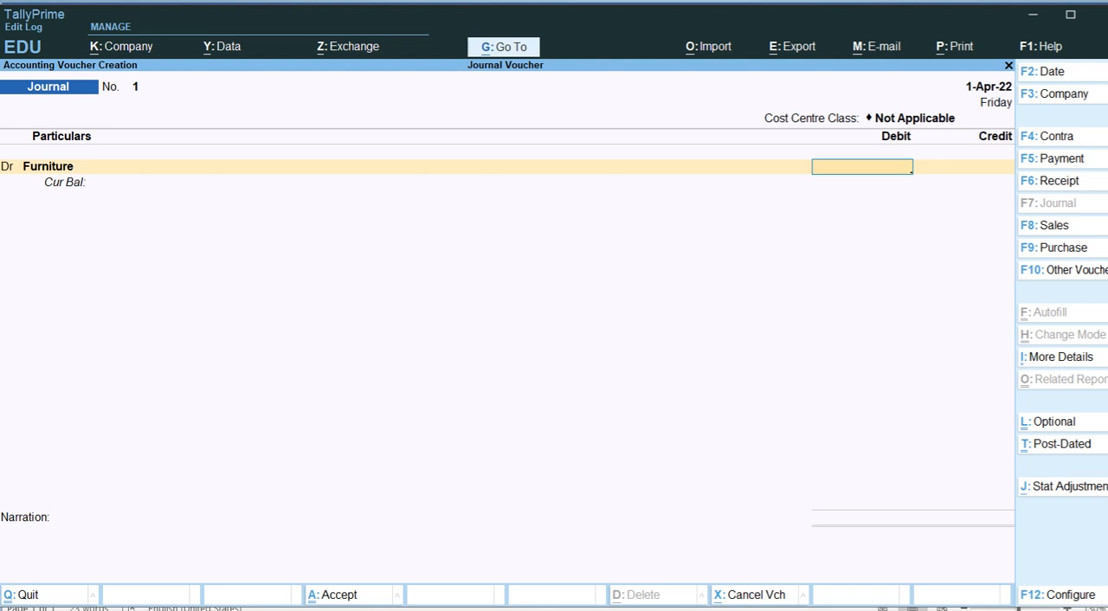
Set the debit amount for the Furniture ledger to 30000
{"action": "type", "text": "0"}
{"action": "key", "text": "BackSpace"}
{"action": "type", "text": "30000"}
{"action": "key", "text": "Return"}
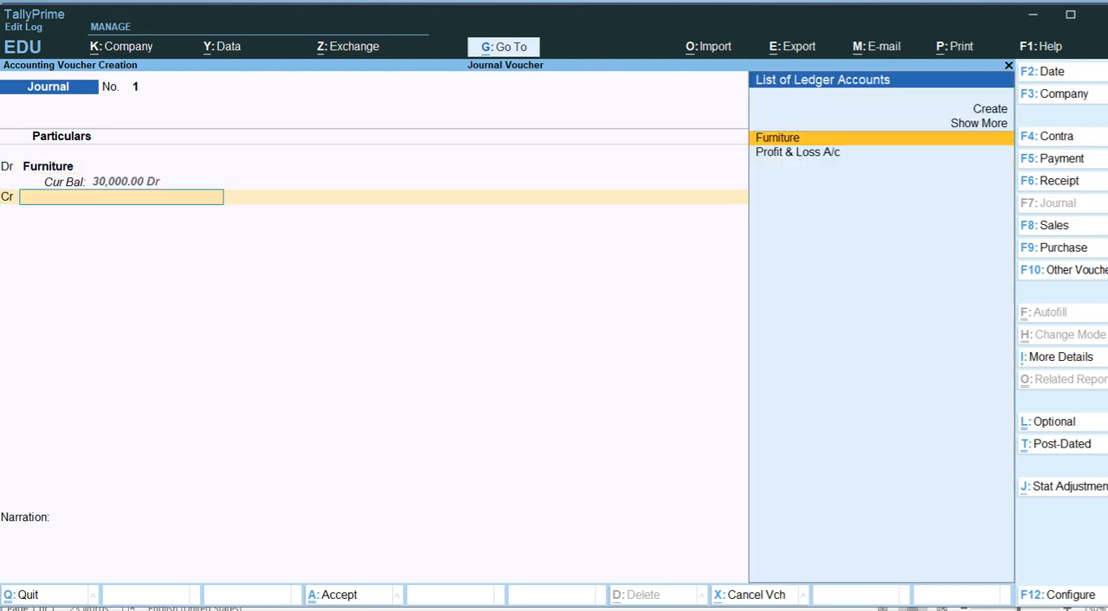
Create an Anuj Furniture ledger under Sundry Creditors for the voucher's credit entry
{"action": "key", "text": "Up"}
{"action": "key", "text": "Up"}
{"action": "key", "text": "Return"}
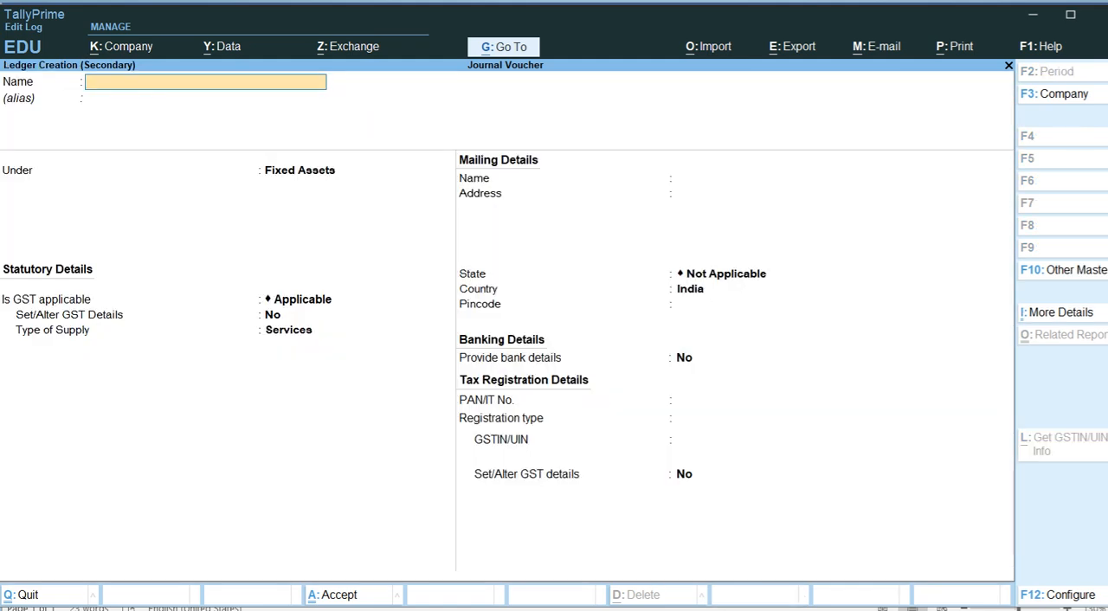
{"action": "type", "text": "Anuj Furniture"}
{"action": "key", "text": "Return"}
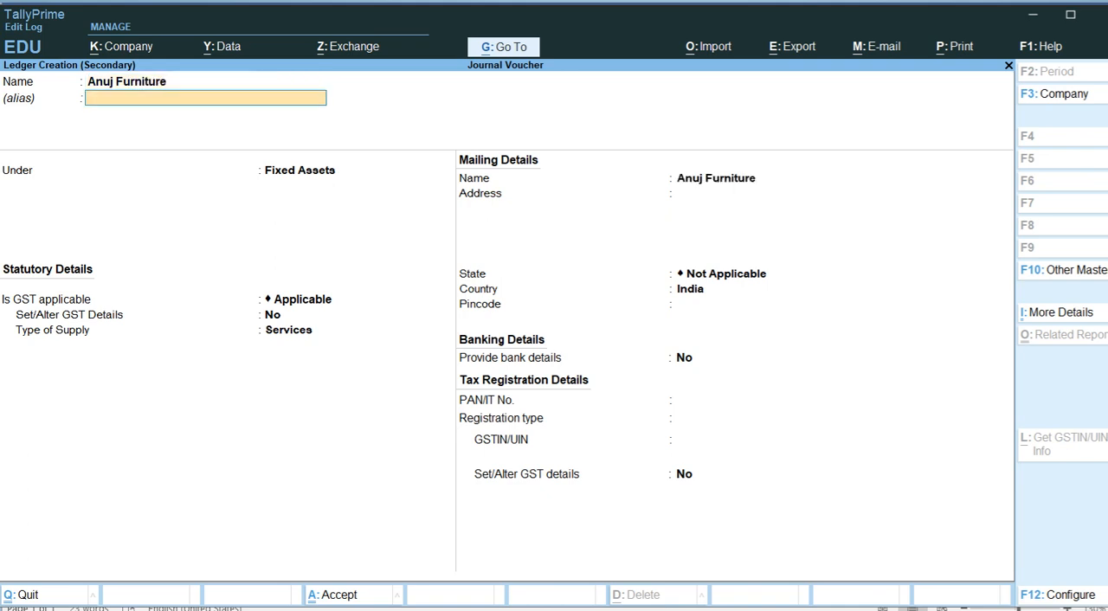
{"action": "key", "text": "Return"}
{"action": "type", "text": "Sun"}
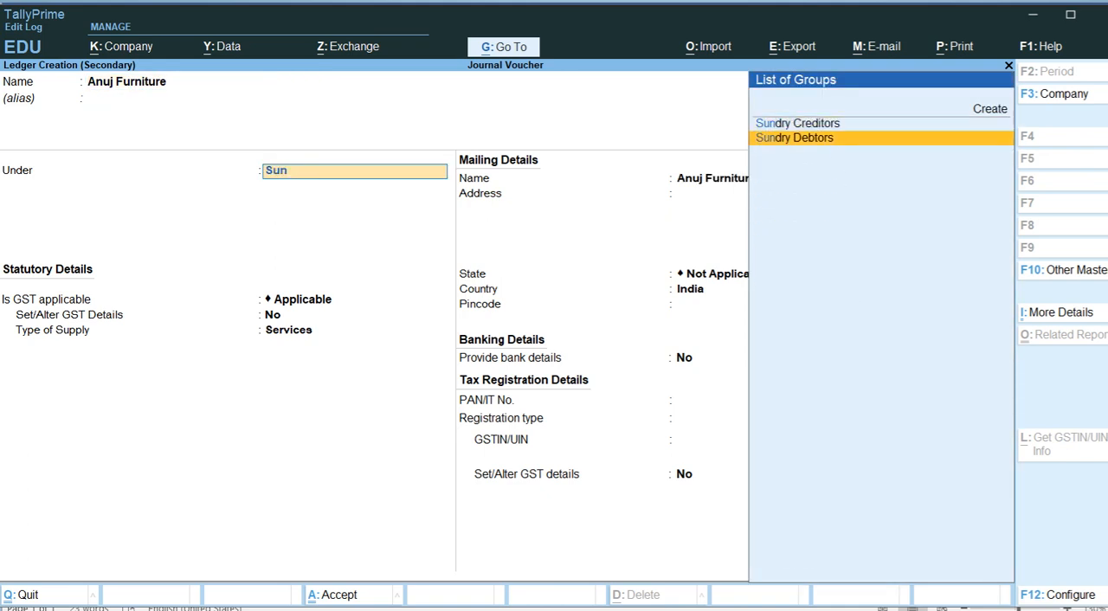
{"action": "key", "text": "Up"}
{"action": "key", "text": "Return"}
{"action": "key", "text": "ctrl+a"}
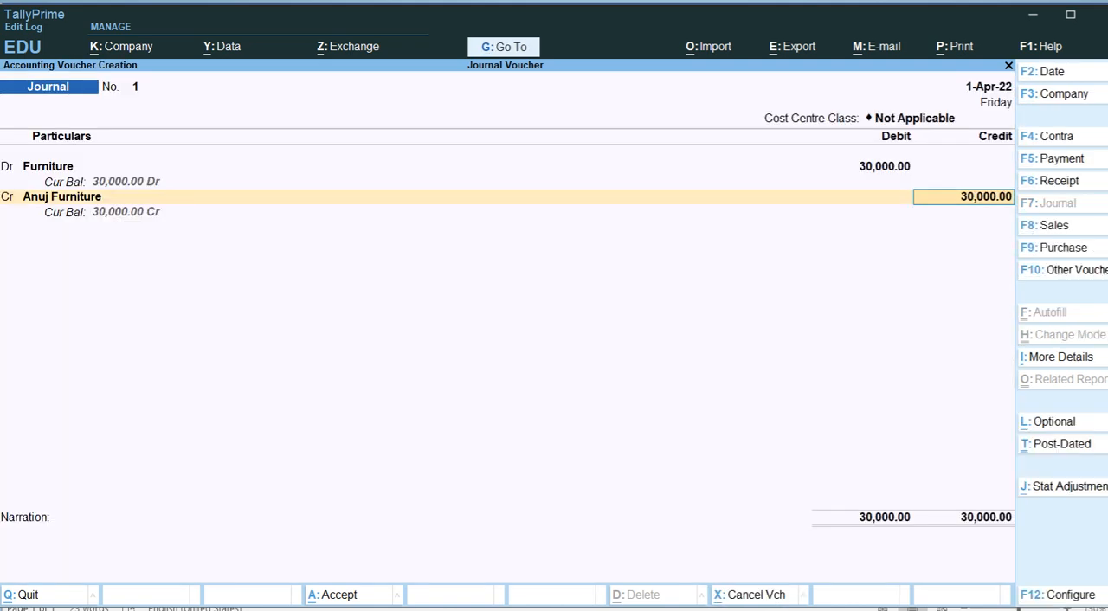
Accept the 30,000 credit to Anuj Furniture, leave the narration blank and save the journal voucher
{"action": "key", "text": "Return"}
{"action": "key", "text": "Return"}
{"action": "key", "text": "Return"}
{"action": "key", "text": "Return"}
{"action": "key", "text": "Return"}
{"action": "key", "text": "Return"}
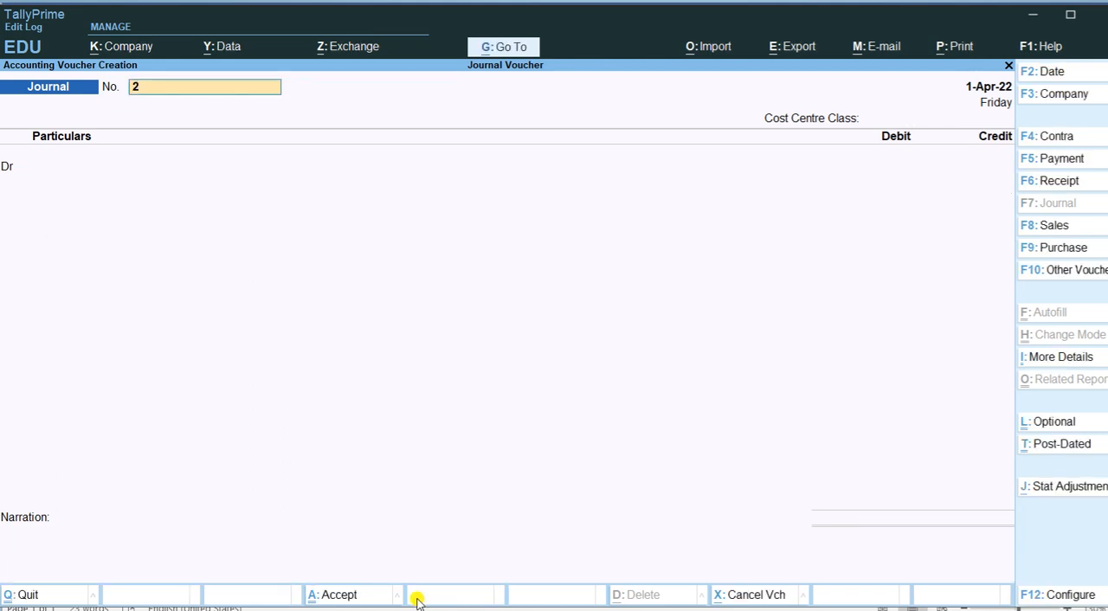
Switch to the Word document to read the second journal transaction, and return to TallyPrime
{"action": "key", "text": "alt+Tab"}
{"action": "key", "text": "alt+Tab"}
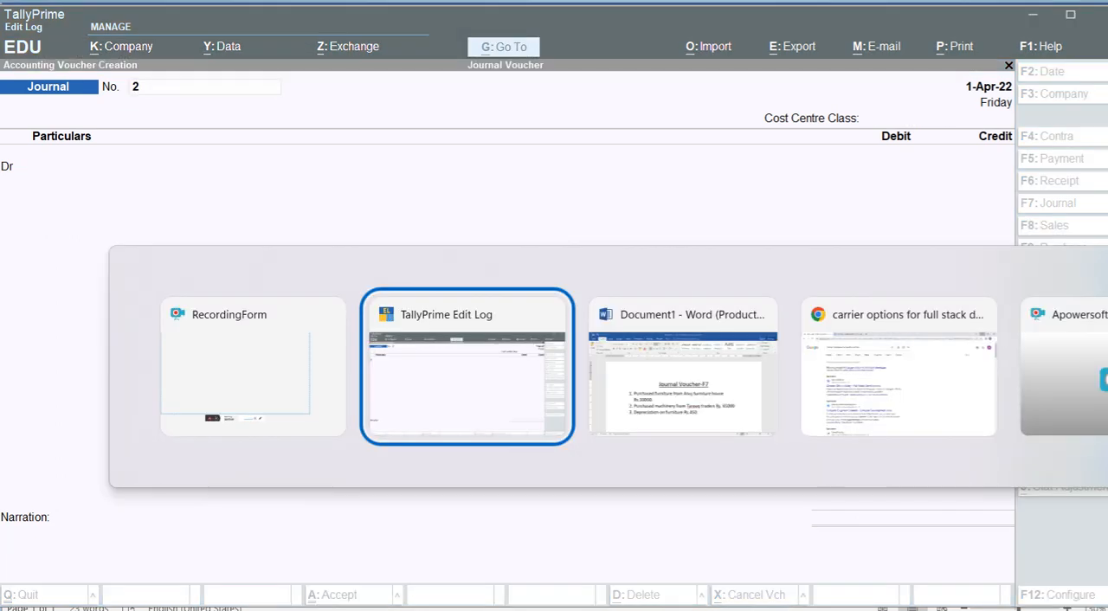
{"action": "key", "text": "alt+Tab"}
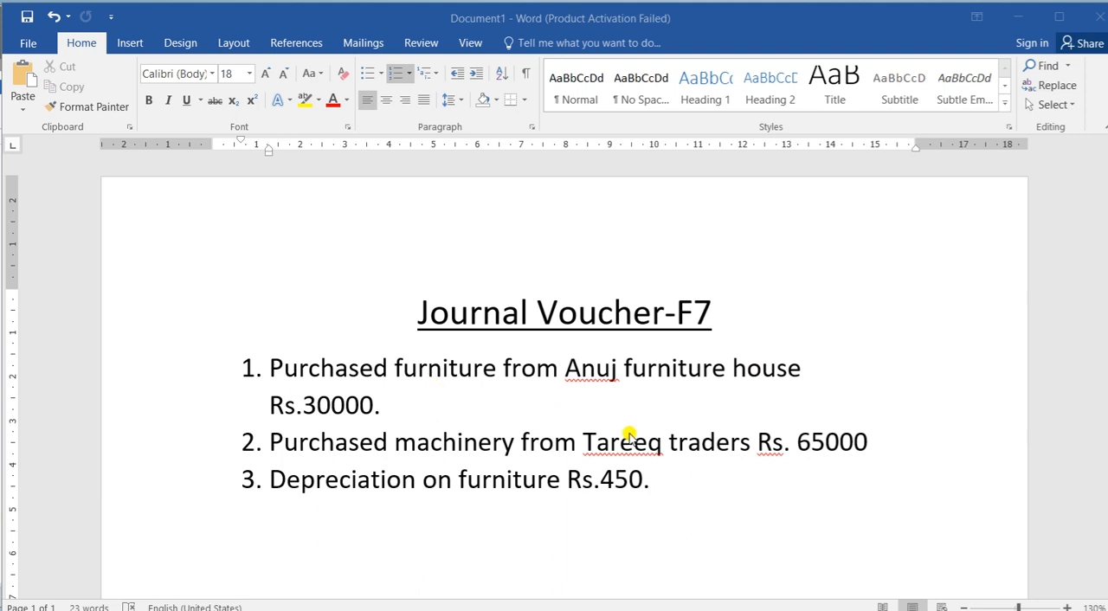
{"action": "key", "text": "alt+Tab"}
{"action": "key", "text": "alt+Tab"}
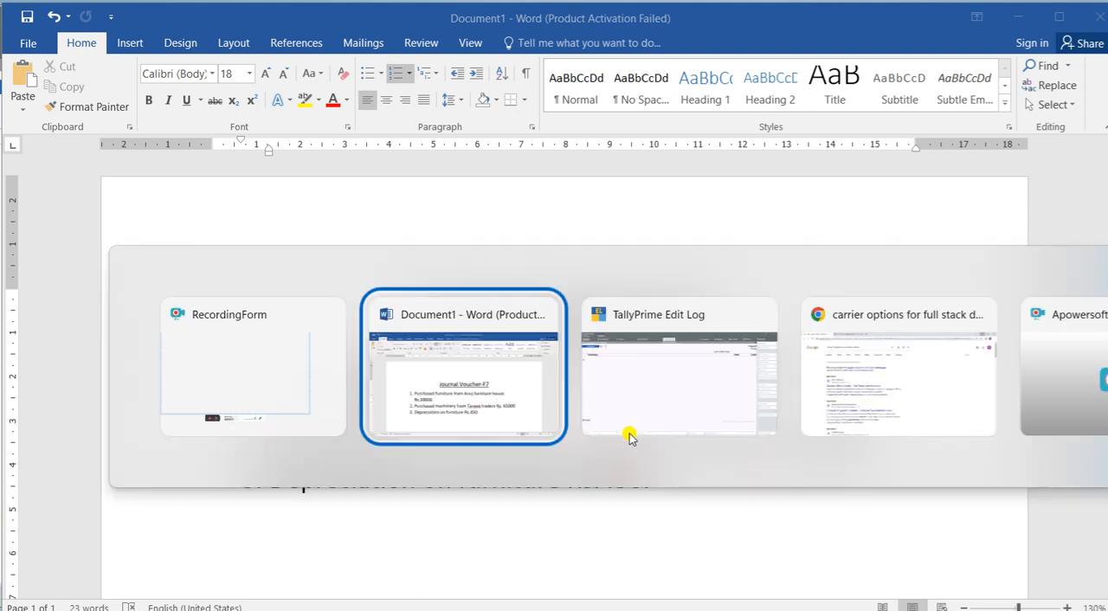
Create a Machinery ledger under Fixed Assets for journal voucher 2's debit entry, accepting the tax classification as is
{"action": "key", "text": "Return"}
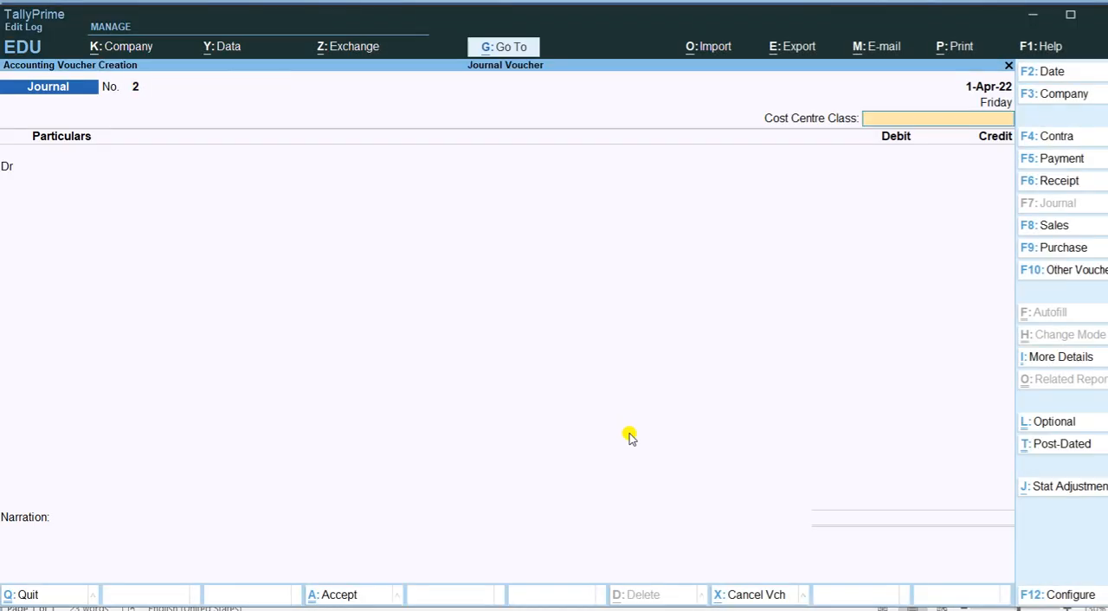
{"action": "key", "text": "Return"}
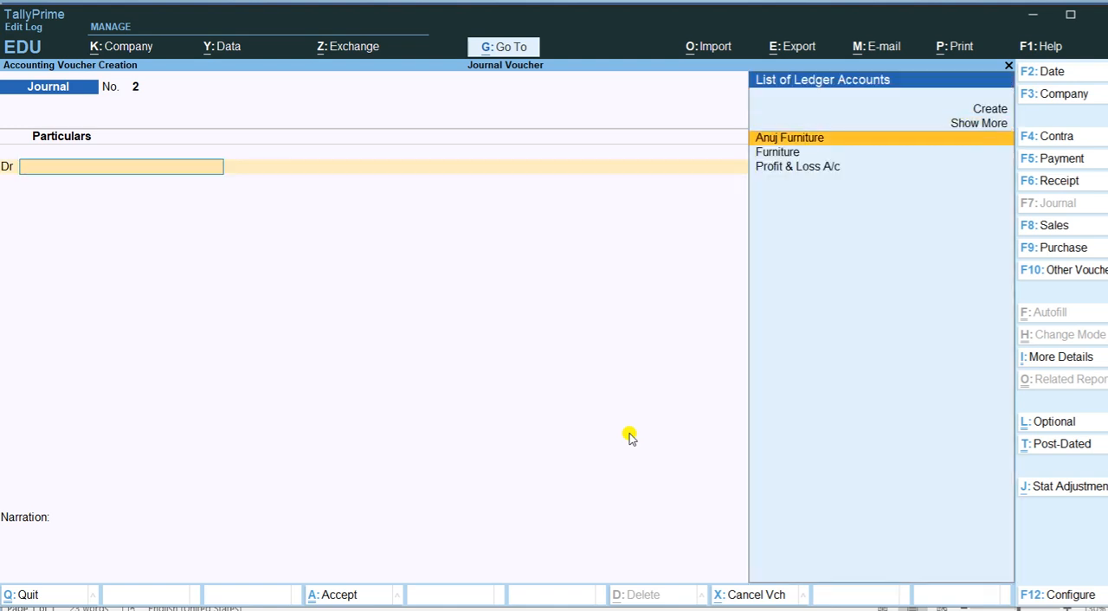
{"action": "key", "text": "Up"}
{"action": "key", "text": "Up"}
{"action": "key", "text": "Return"}
{"action": "type", "text": "Machinery"}
{"action": "key", "text": "Return"}
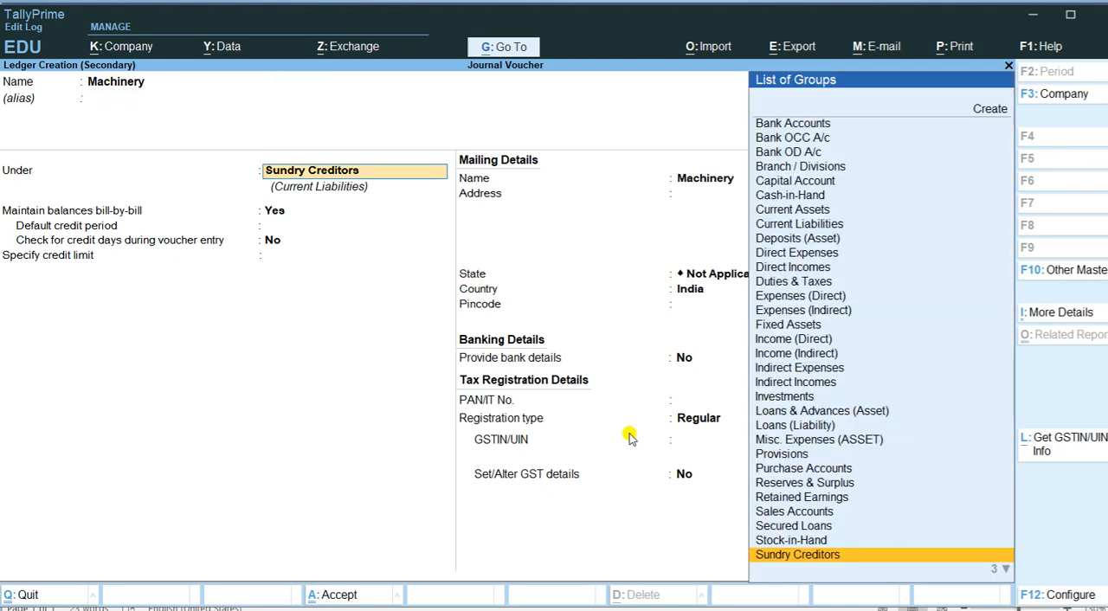
{"action": "type", "text": "Fixed"}
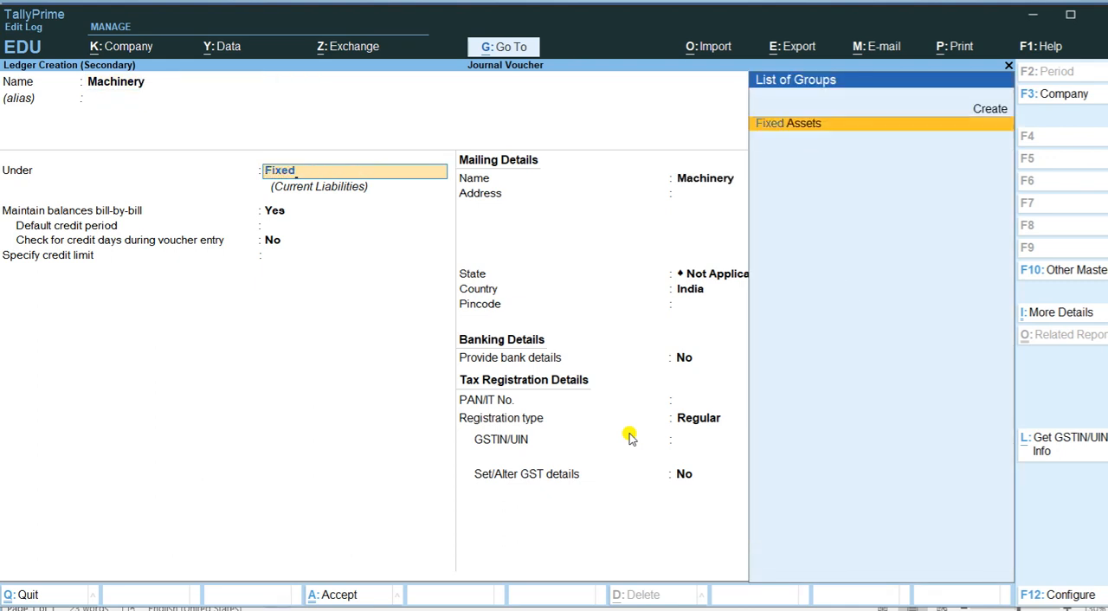
{"action": "key", "text": "Return"}
{"action": "key", "text": "ctrl+a"}
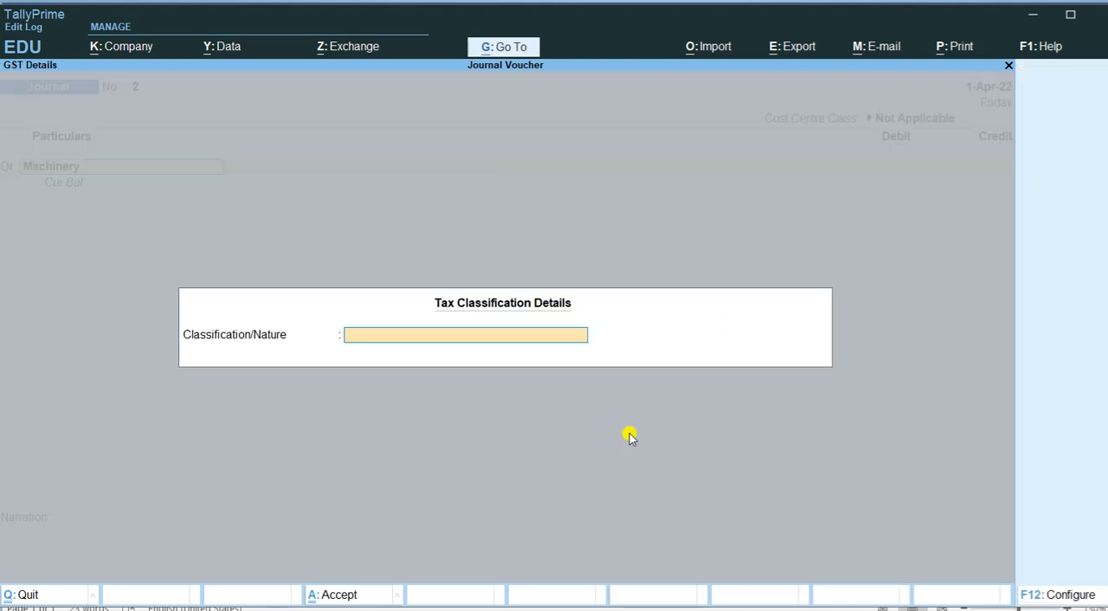
{"action": "key", "text": "ctrl+a"}
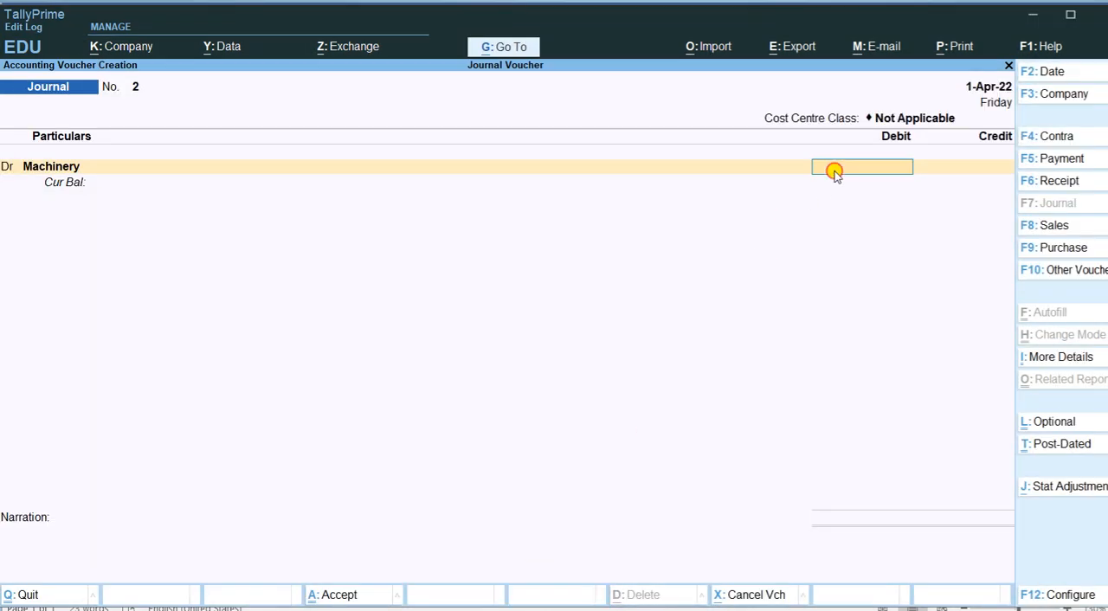
Debit Machinery with 6,500 and create a Tareeq Traders ledger under Sundry Creditors for the credit entry
{"action": "type", "text": "6500"}
{"action": "key", "text": "Return"}
{"action": "key", "text": "Up"}
{"action": "key", "text": "Up"}
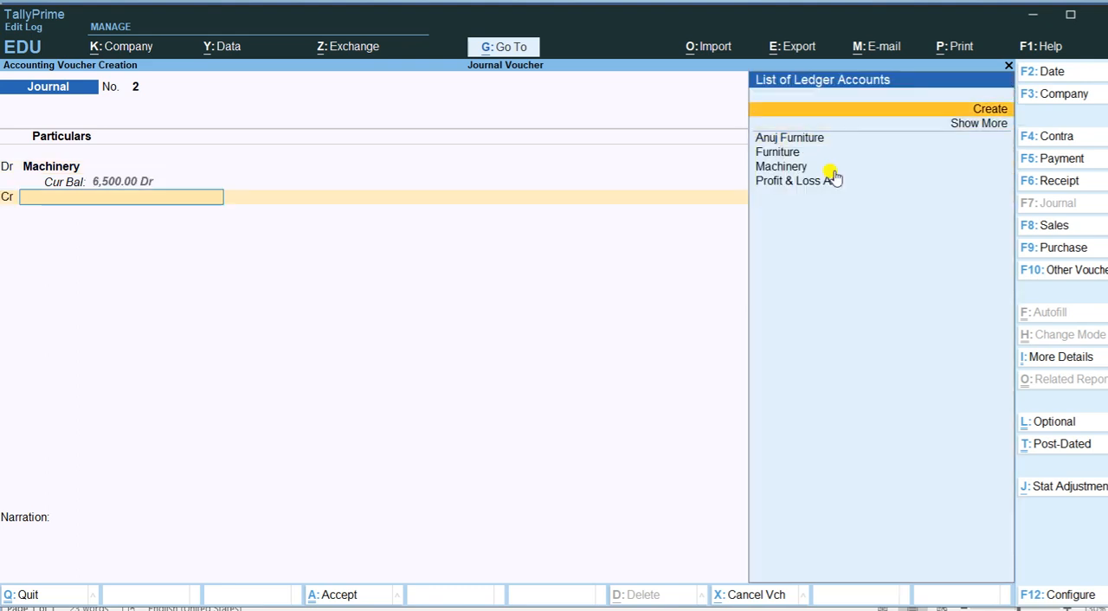
{"action": "key", "text": "Return"}
{"action": "type", "text": "Ta"}
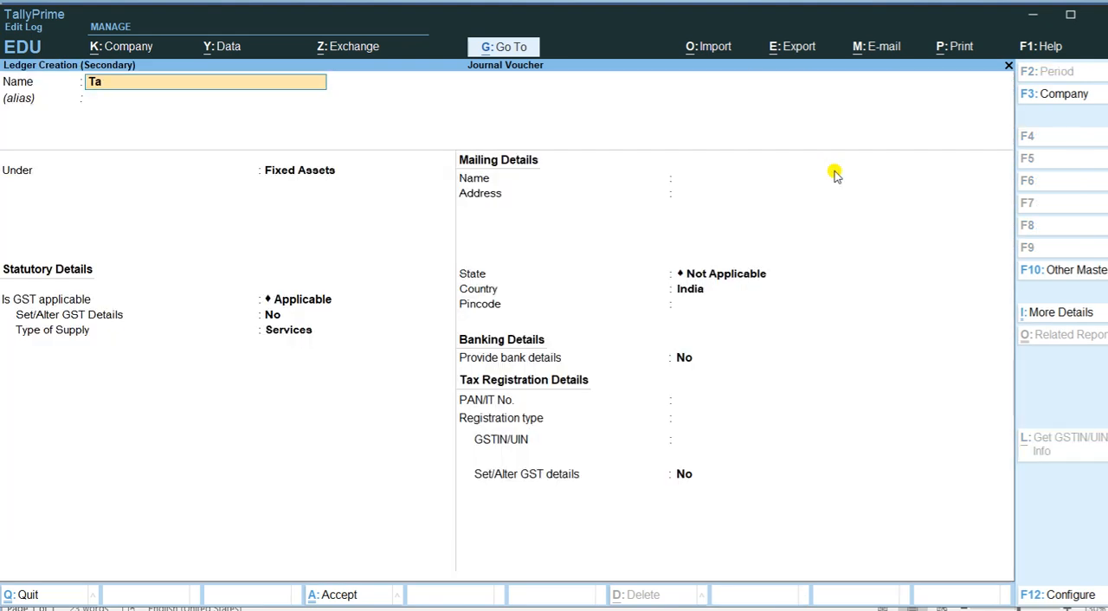
{"action": "type", "text": "reeq Traders"}
{"action": "key", "text": "Return"}
{"action": "key", "text": "Return"}
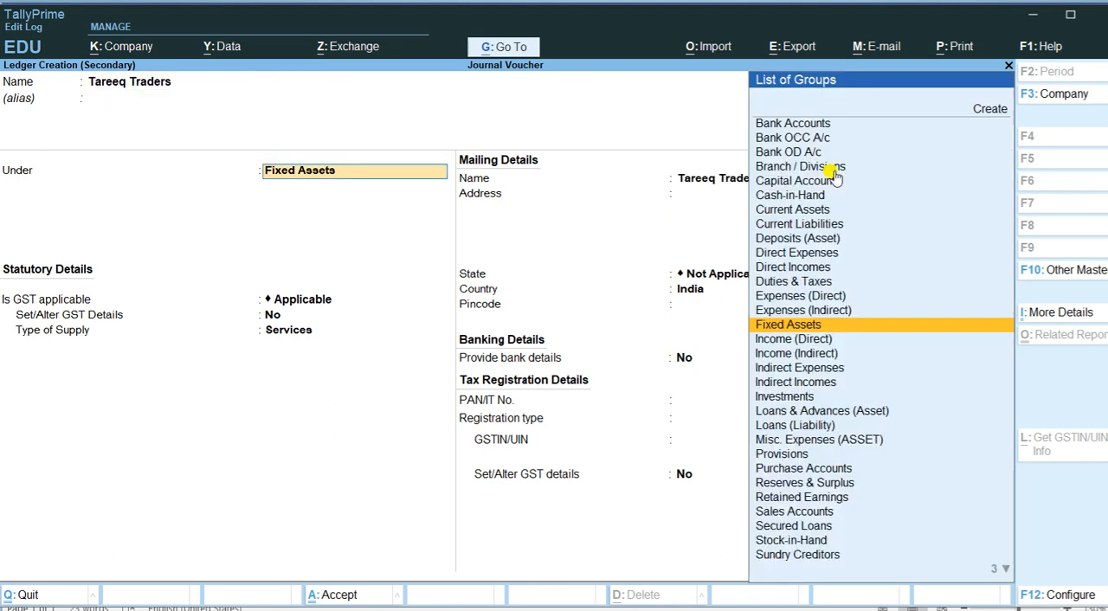
{"action": "type", "text": "Sun"}
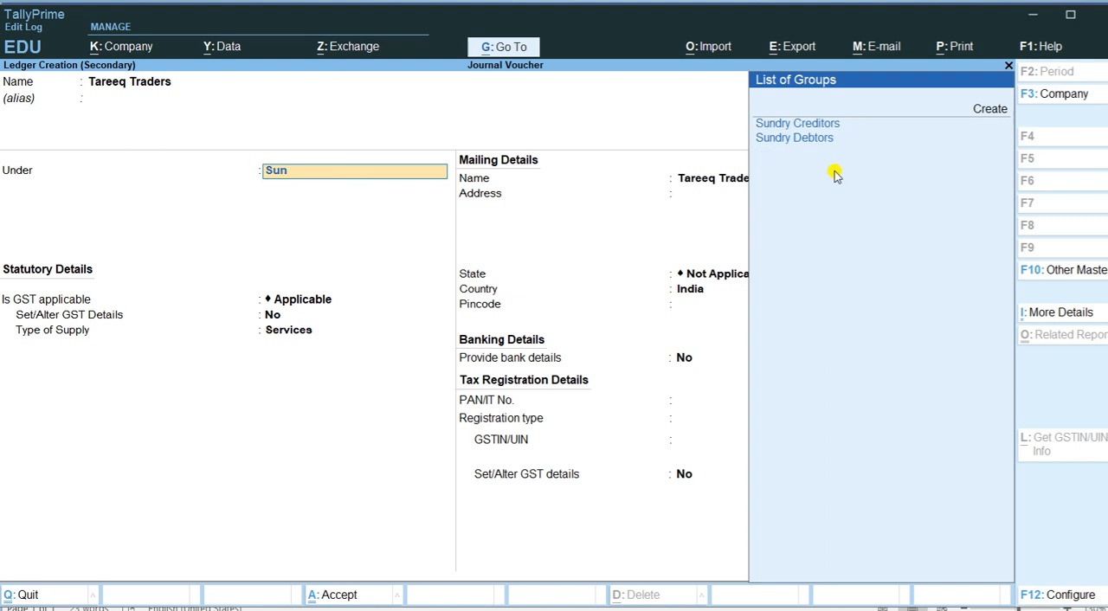
{"action": "key", "text": "Return"}
{"action": "key", "text": "ctrl+a"}
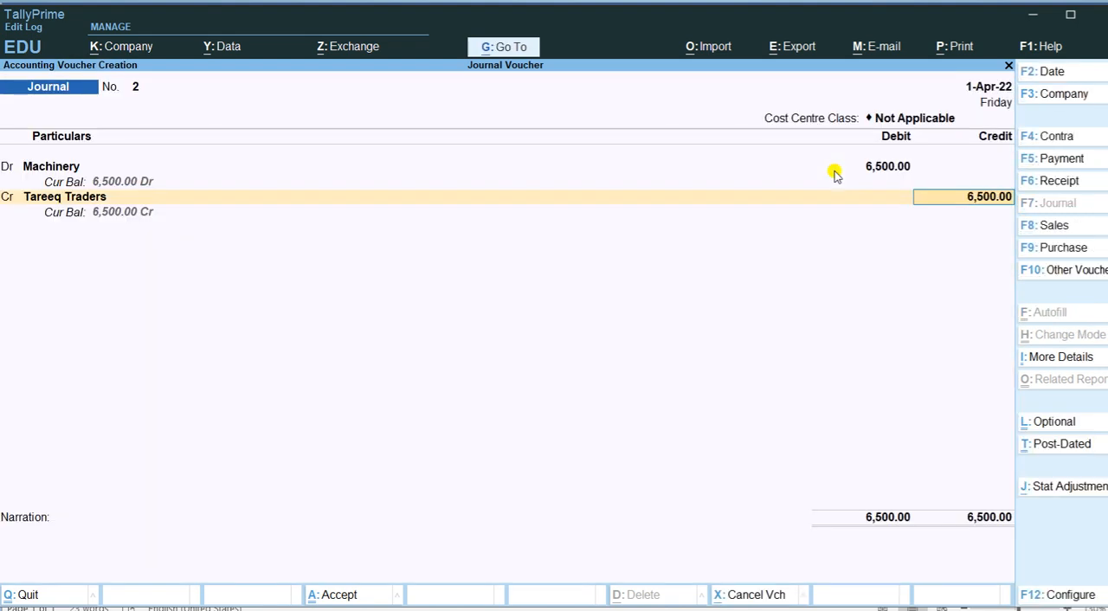
Accept the 6,500 credit to Tareeq Traders as On Account, leave the narration blank and save journal voucher 2
{"action": "key", "text": "Return"}
{"action": "key", "text": "Return"}
{"action": "key", "text": "Return"}
{"action": "key", "text": "Return"}
{"action": "key", "text": "Return"}
{"action": "key", "text": "Return"}
{"action": "key", "text": "Return"}
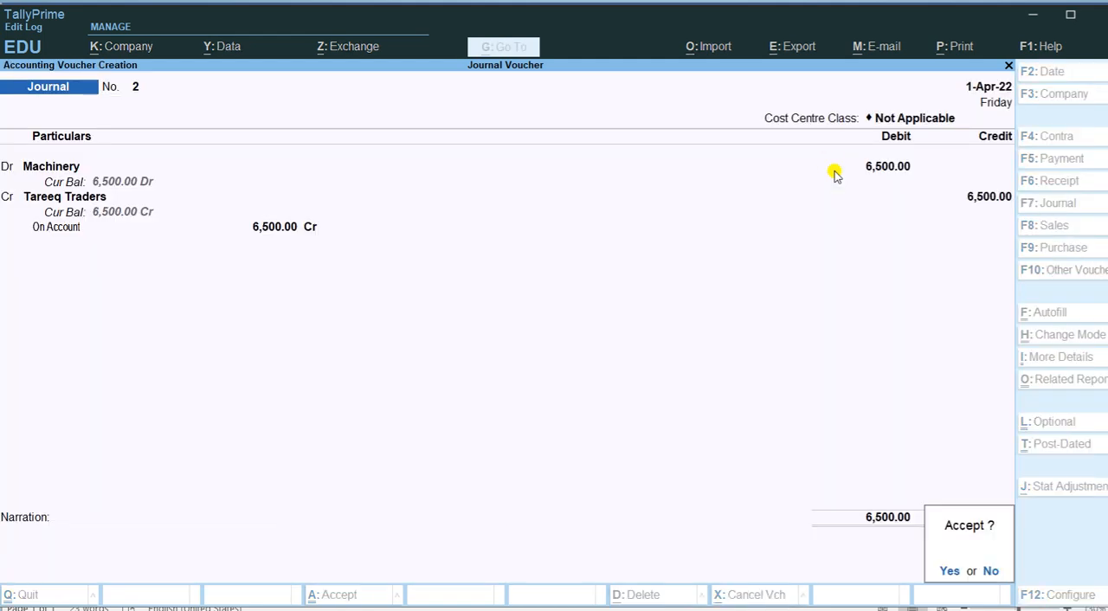
Switch to the Word document to read the third transaction, on depreciation, and return to TallyPrime
{"action": "key", "text": "alt+Tab"}
{"action": "key", "text": "Tab"}
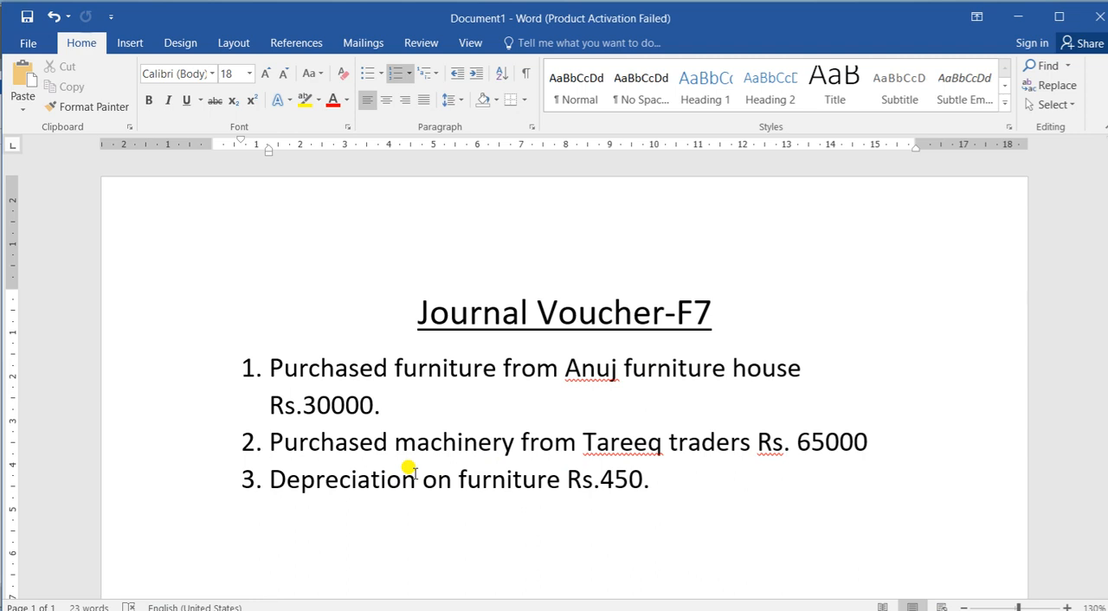
{"action": "left_click_drag", "start_coordinate": [409, 473], "coordinate": [265, 477]}
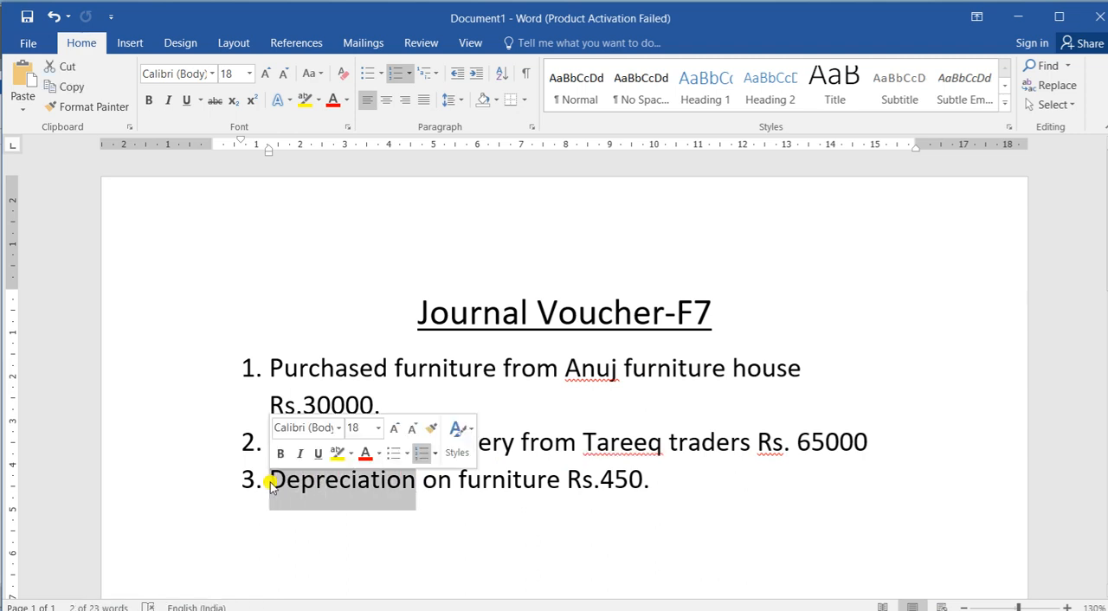
{"action": "left_click", "coordinate": [466, 496]}
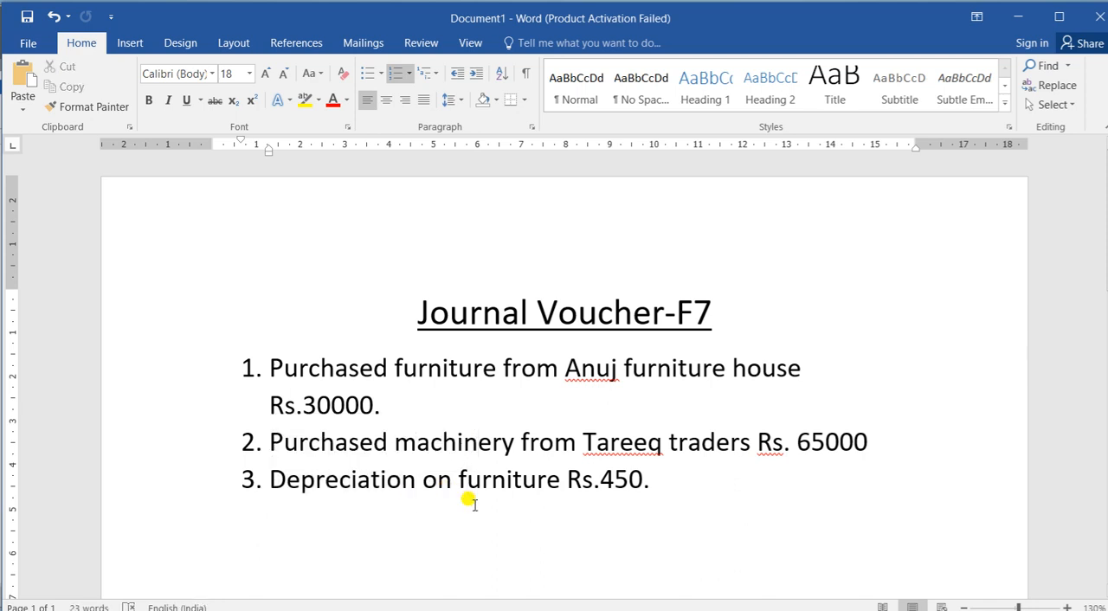
{"action": "key", "text": "alt+Tab"}
{"action": "key", "text": "alt+Tab"}
{"action": "key", "text": "alt+shift+Tab"}
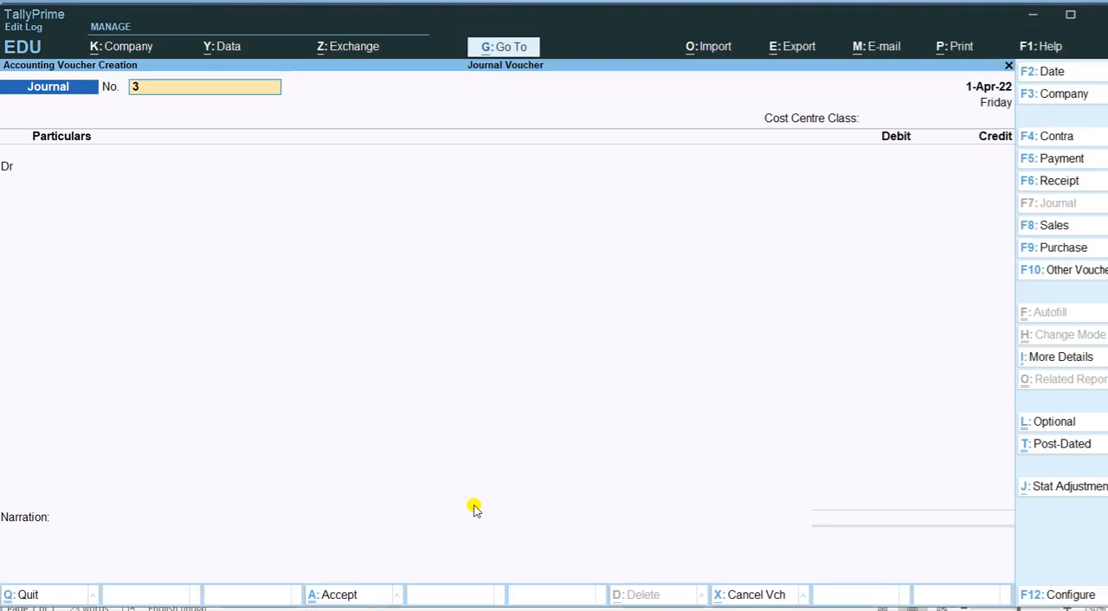
Create a Depreciation ledger under Sundry Debtors for journal voucher 3's debit entry
{"action": "key", "text": "Return"}
{"action": "key", "text": "Return"}
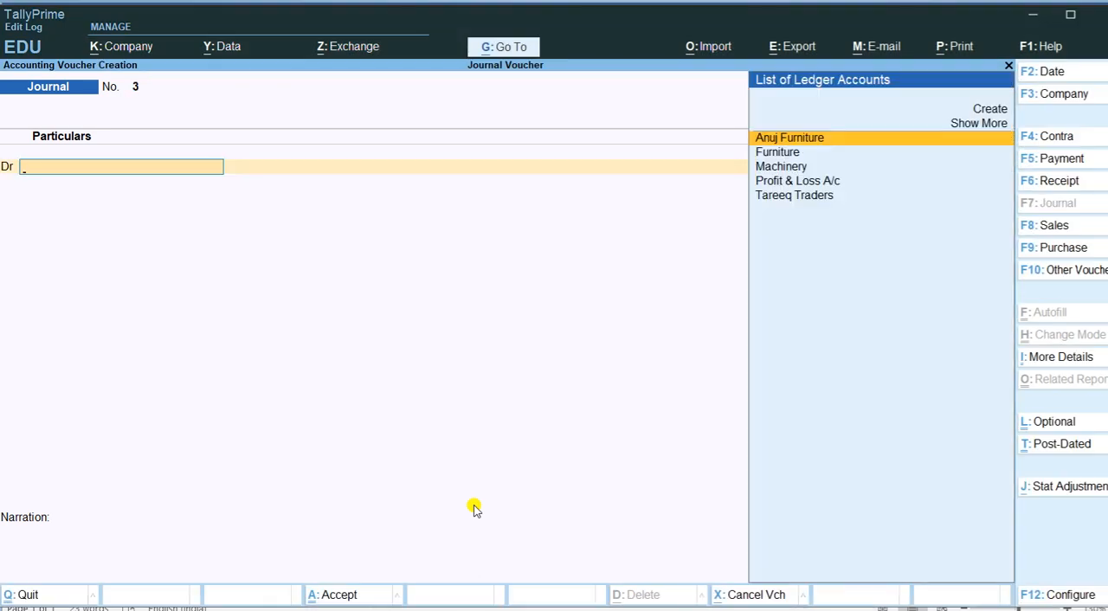
{"action": "key", "text": "alt+c"}
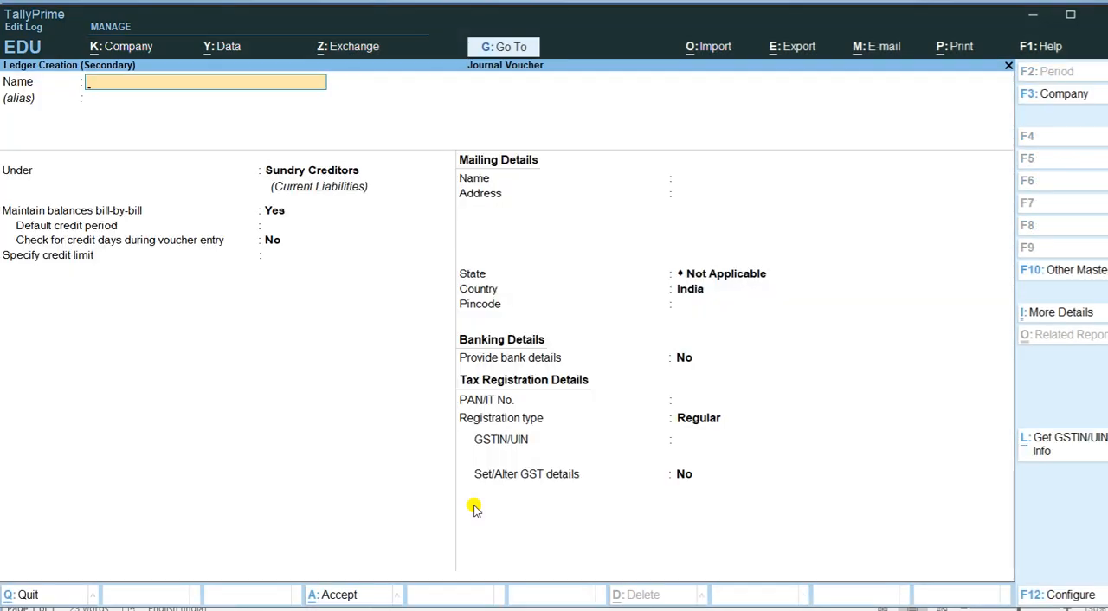
{"action": "type", "text": "Depreciation"}
{"action": "key", "text": "Return"}
{"action": "key", "text": "Return"}
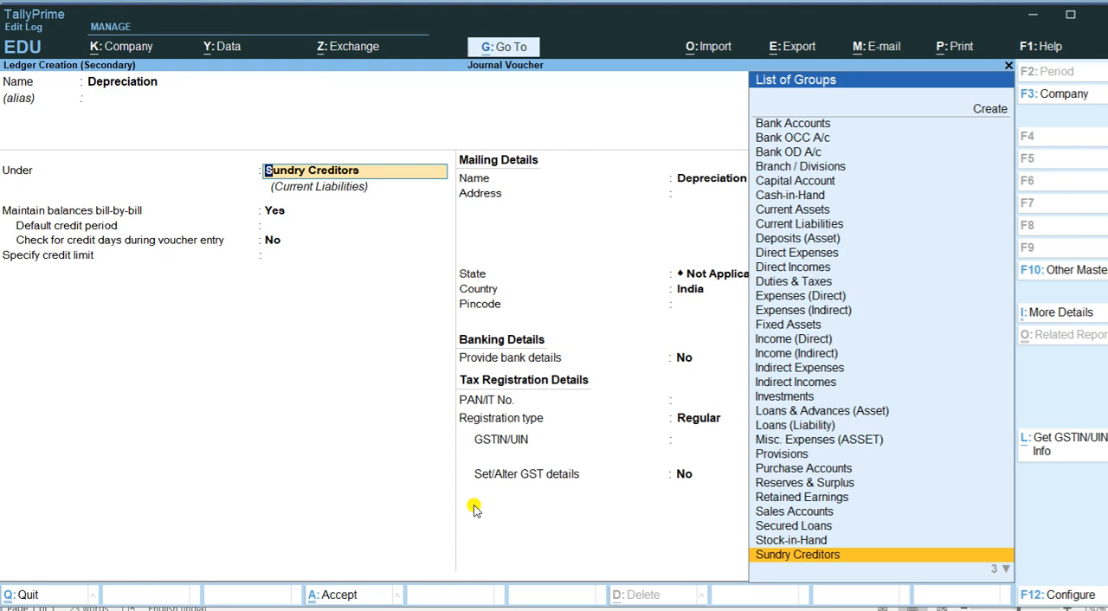
{"action": "type", "text": "Sun"}
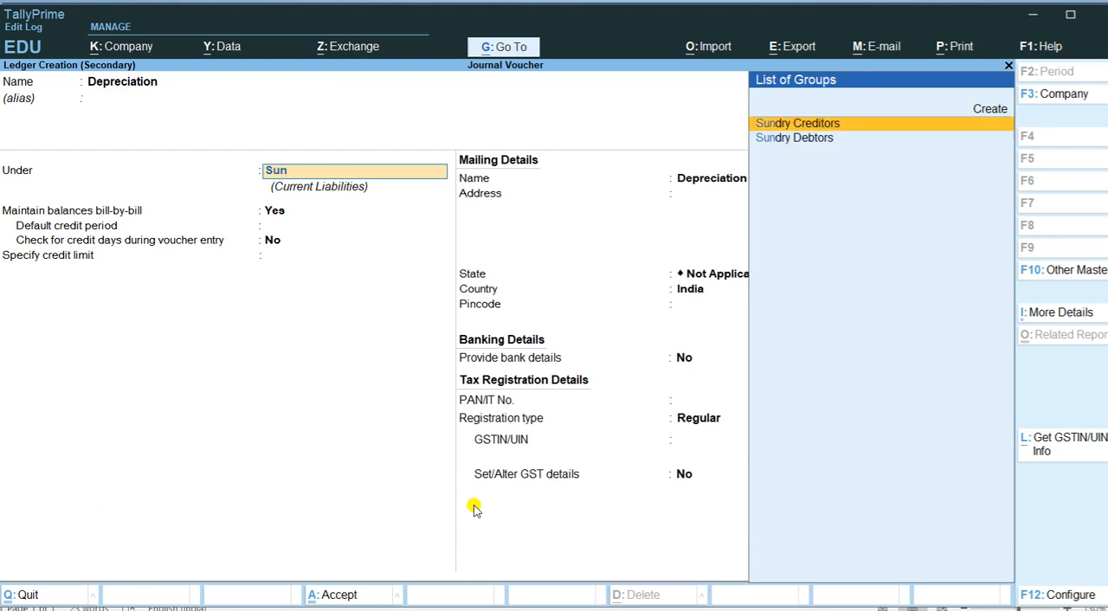
{"action": "key", "text": "Down"}
{"action": "key", "text": "Return"}
{"action": "key", "text": "ctrl+a"}
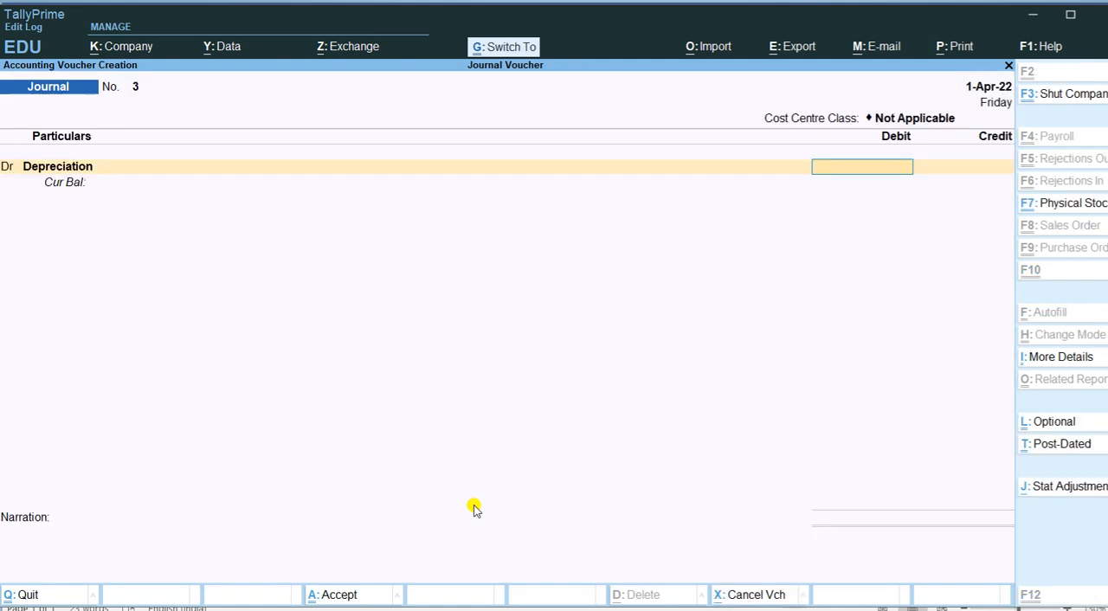
Debit Depreciation with 450 and allocate the amount On Account
{"action": "type", "text": "450"}
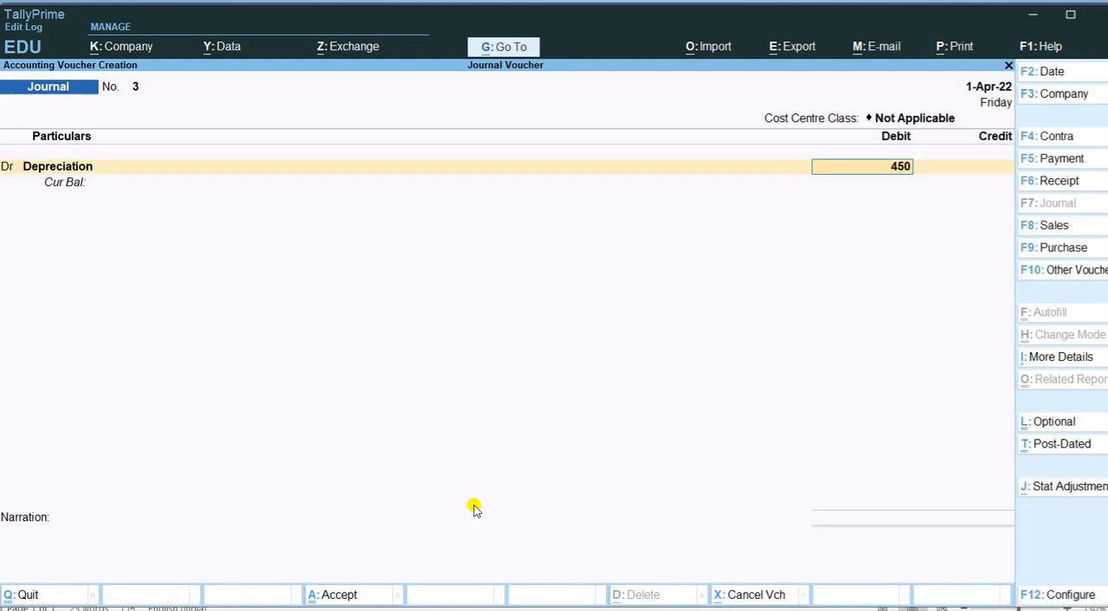
{"action": "key", "text": "Return"}
{"action": "key", "text": "Return"}
{"action": "key", "text": "Return"}
{"action": "key", "text": "Return"}
{"action": "key", "text": "Return"}
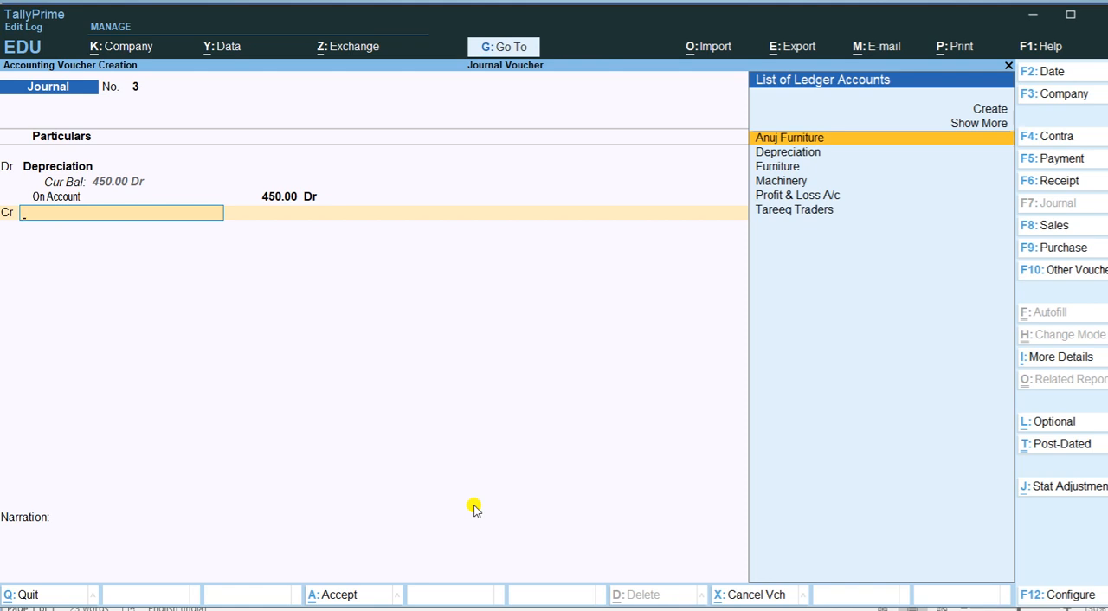
Credit the Furniture ledger with 450, leave the narration blank and save journal voucher 3
{"action": "type", "text": "Fu"}
{"action": "key", "text": "Return"}
{"action": "key", "text": "Return"}
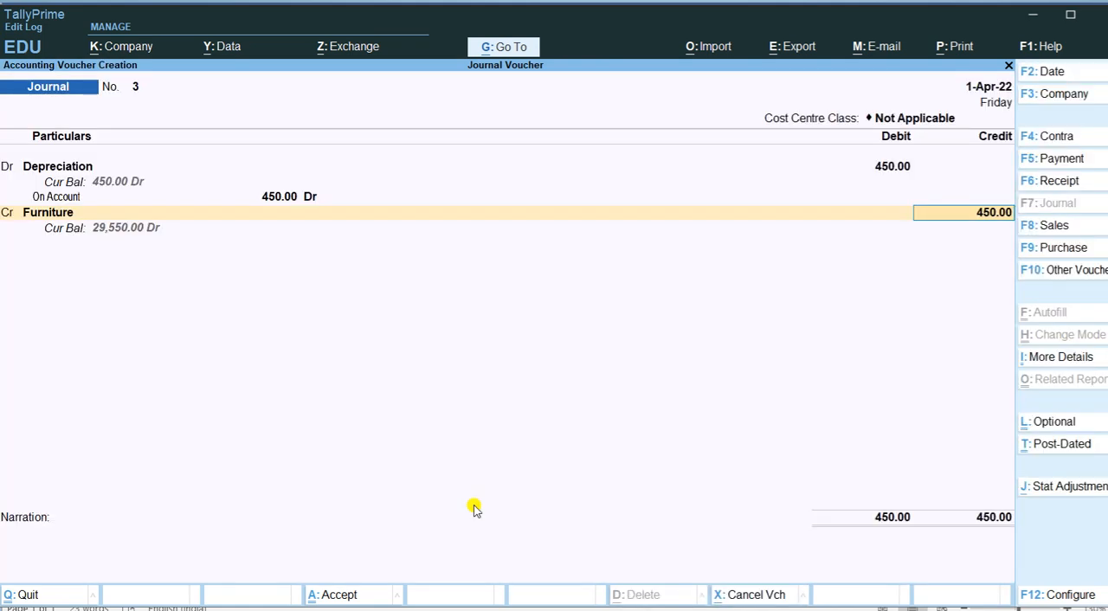
{"action": "key", "text": "Return"}
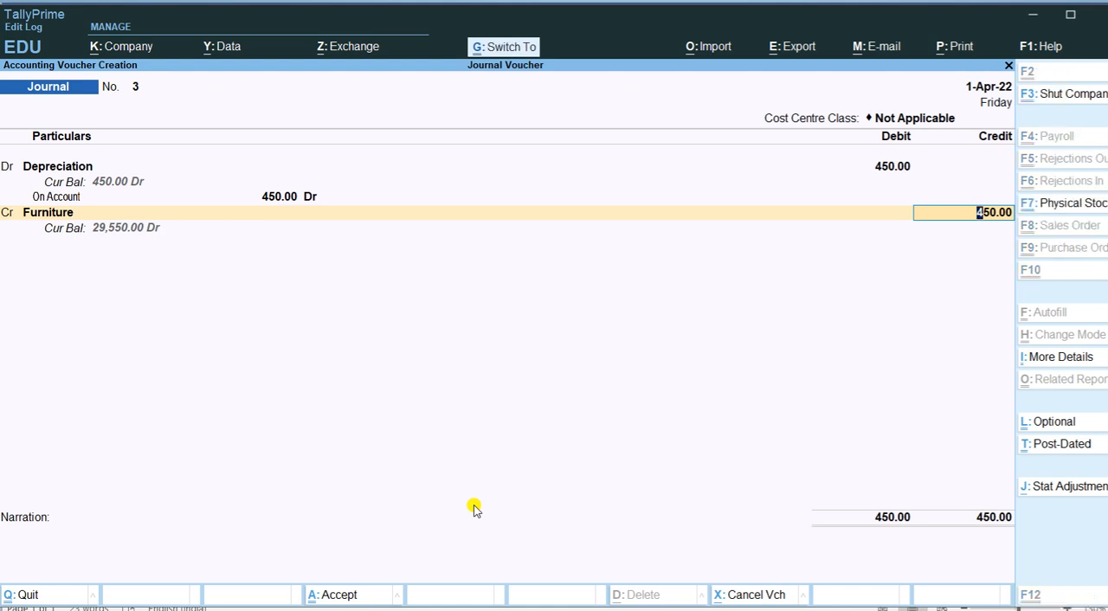
{"action": "key", "text": "Return"}
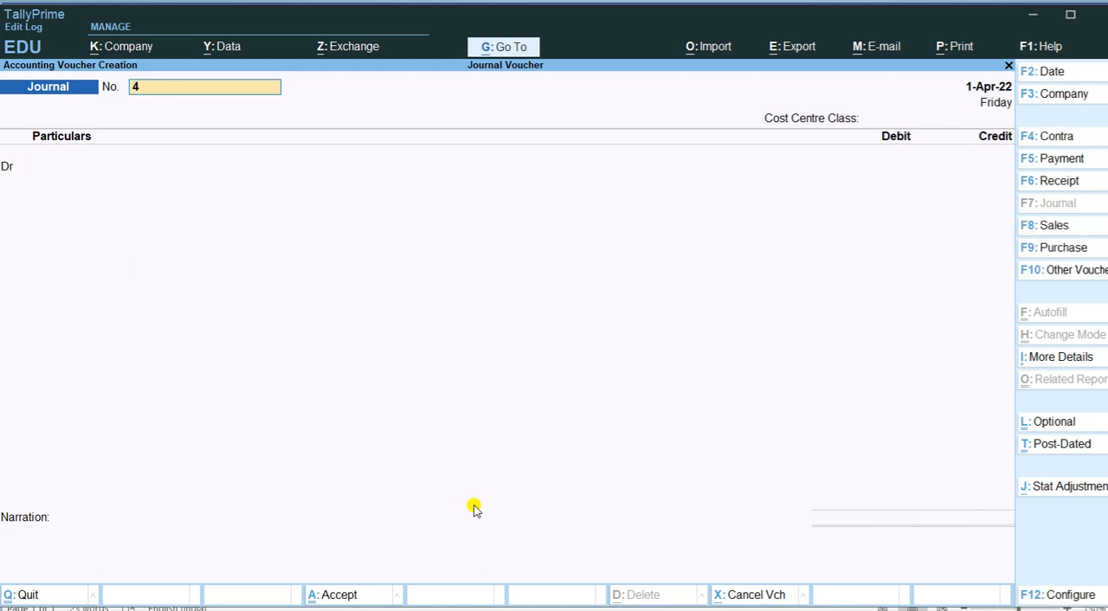
Leave voucher entry, review the company's Balance Sheet for the recorded journal entries, and return to the Gateway of Tally
{"action": "key", "text": "BackSpace"}
{"action": "key", "text": "Escape"}
{"action": "key", "text": "y"}
{"action": "key", "text": "Down"}
{"action": "key", "text": "Down"}
{"action": "key", "text": "Down"}
{"action": "key", "text": "Return"}
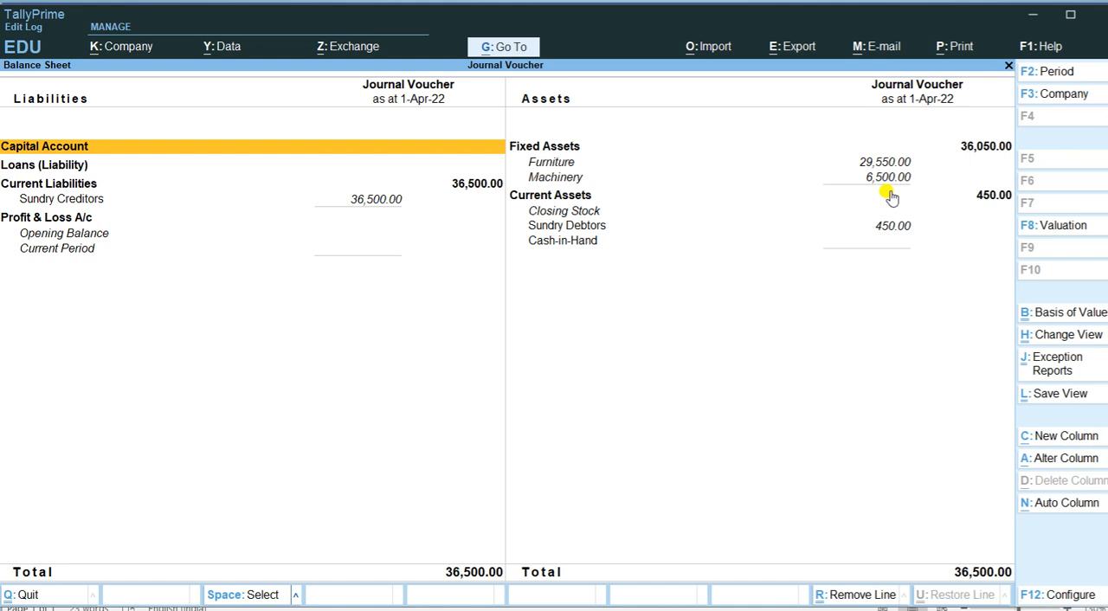
{"action": "key", "text": "Escape"}
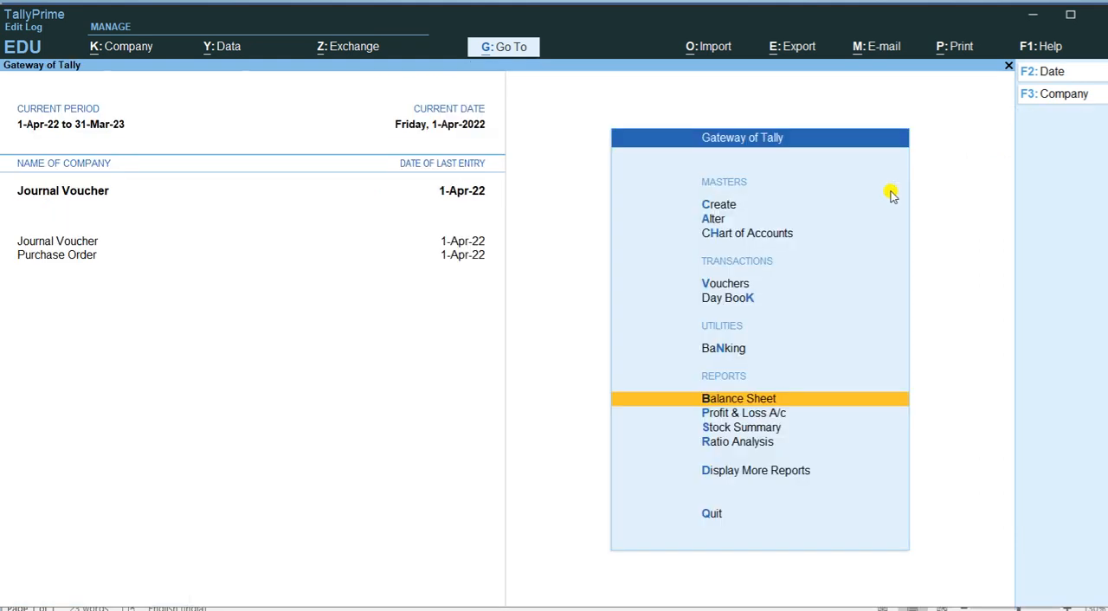